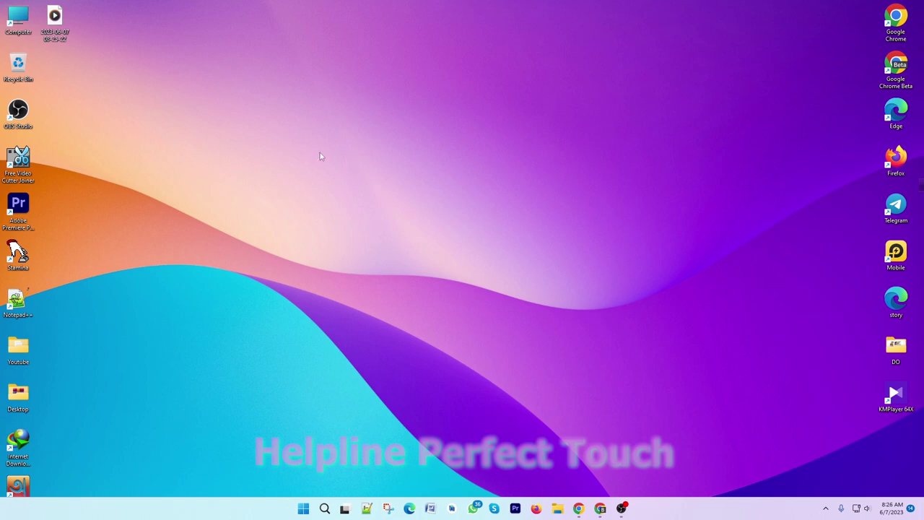
Step: Switch to the Google Sites editor and move the "Contact with me" text box toward the middle of its section
click(600, 508)
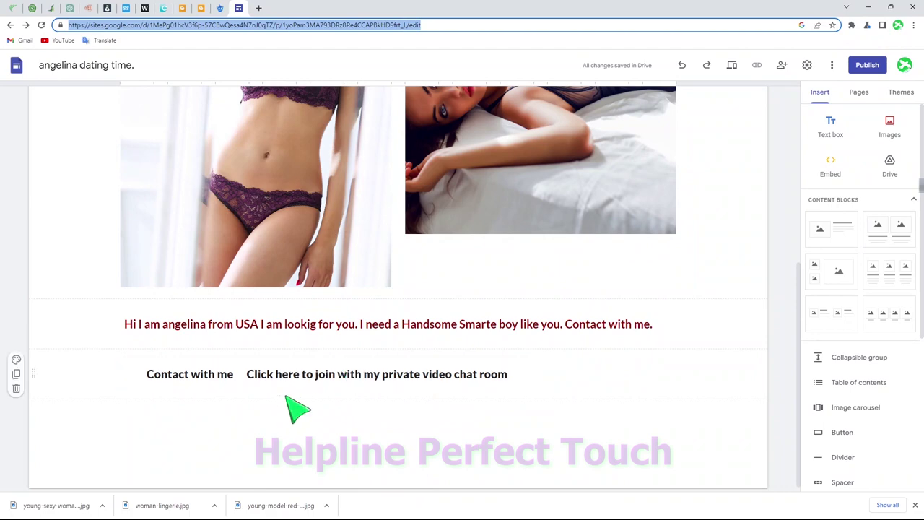
click(353, 379)
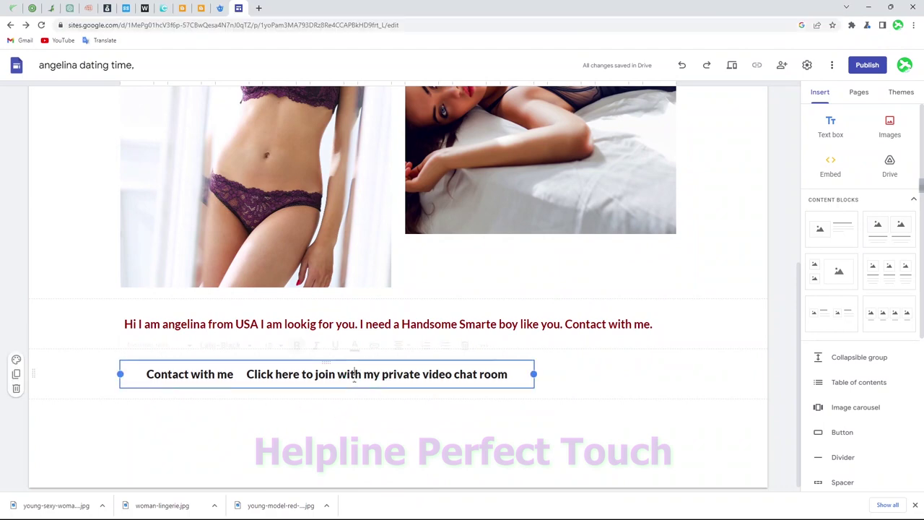
key(ctrl+a)
click(339, 413)
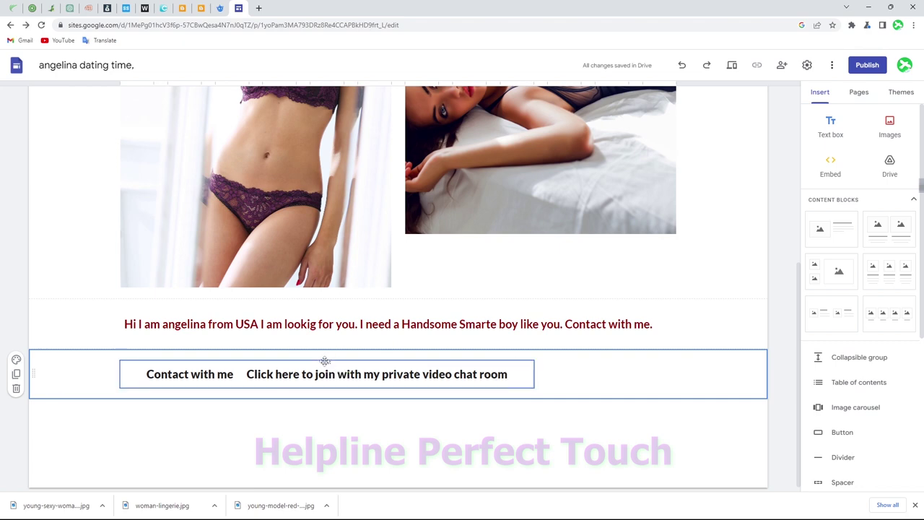
drag(325, 361, 368, 361)
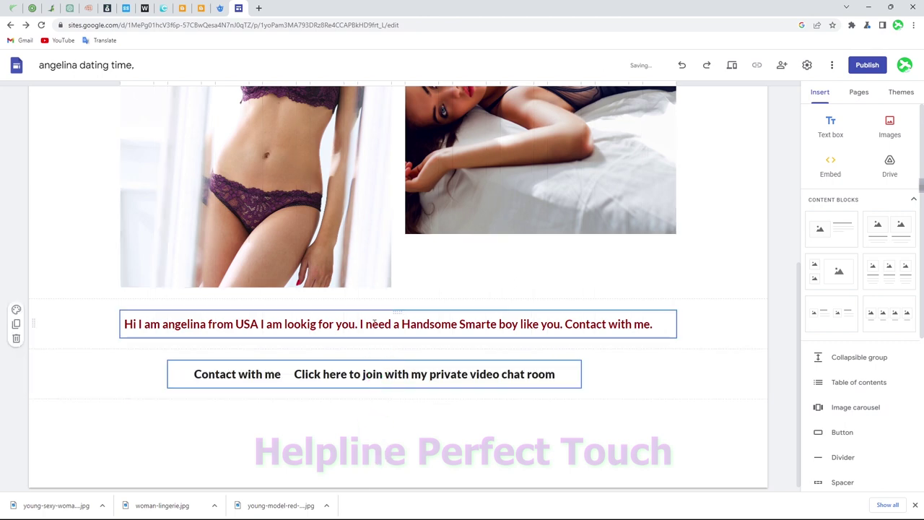
Step: Try to shift the dark red introduction text box slightly to the right within its section
drag(393, 312, 419, 310)
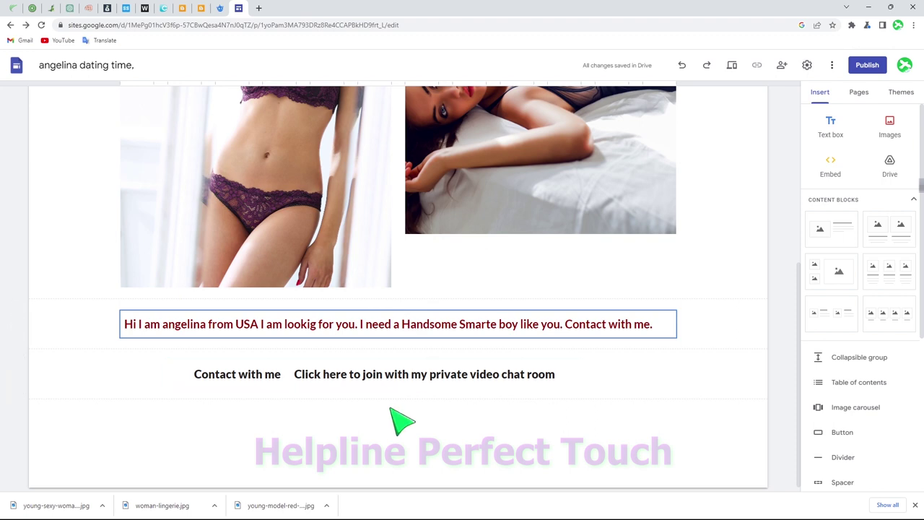
click(403, 324)
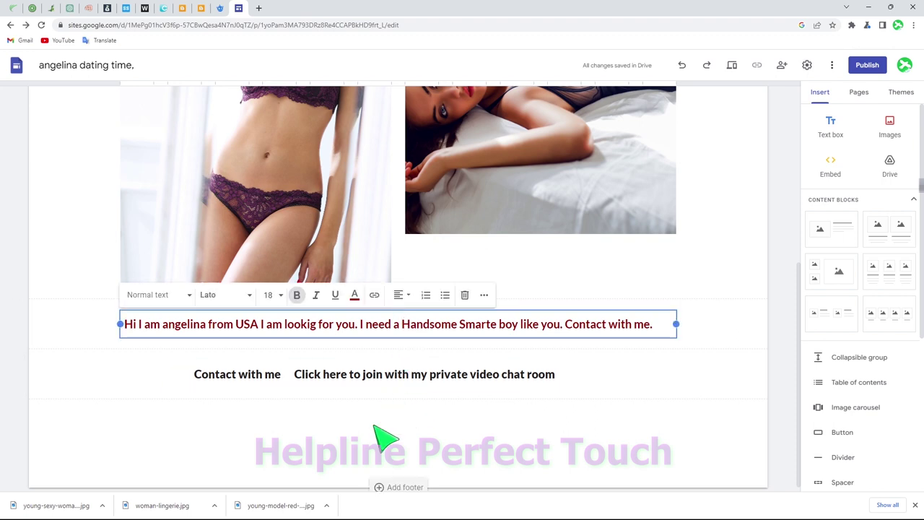
click(362, 374)
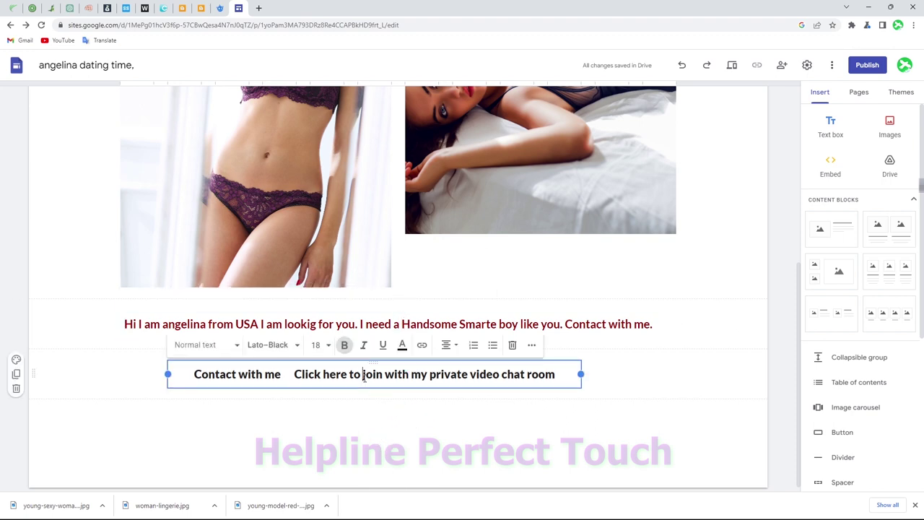
click(385, 411)
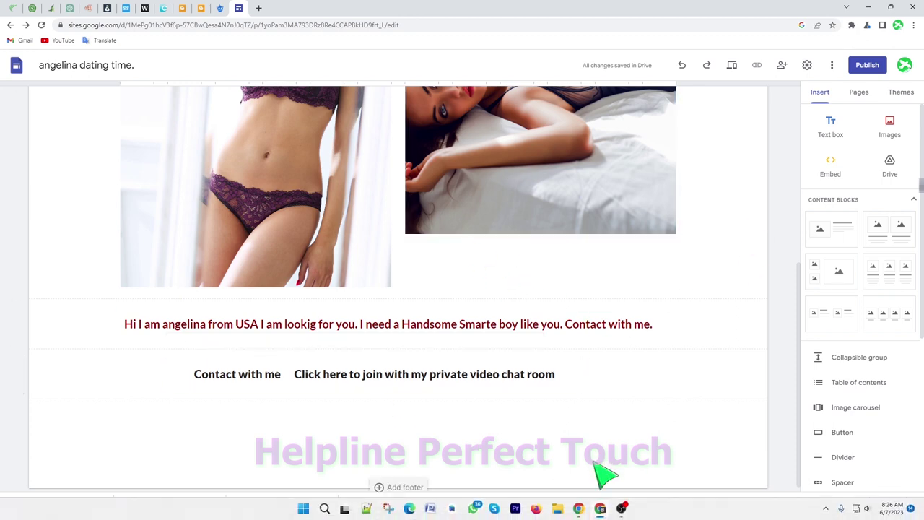
Step: Switch to the Trafee smartlinks page and copy the link of the "dating" smartlink under Adult dating
click(602, 505)
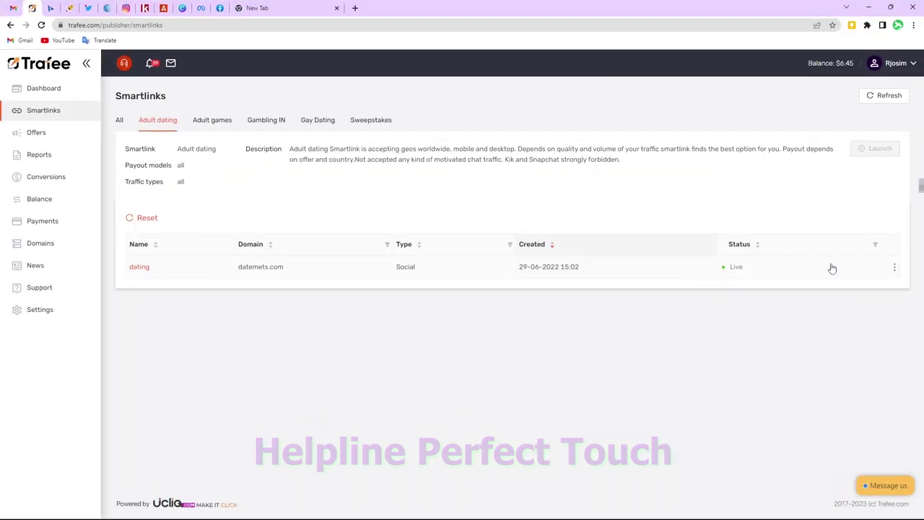
mouse_move(888, 270)
click(143, 267)
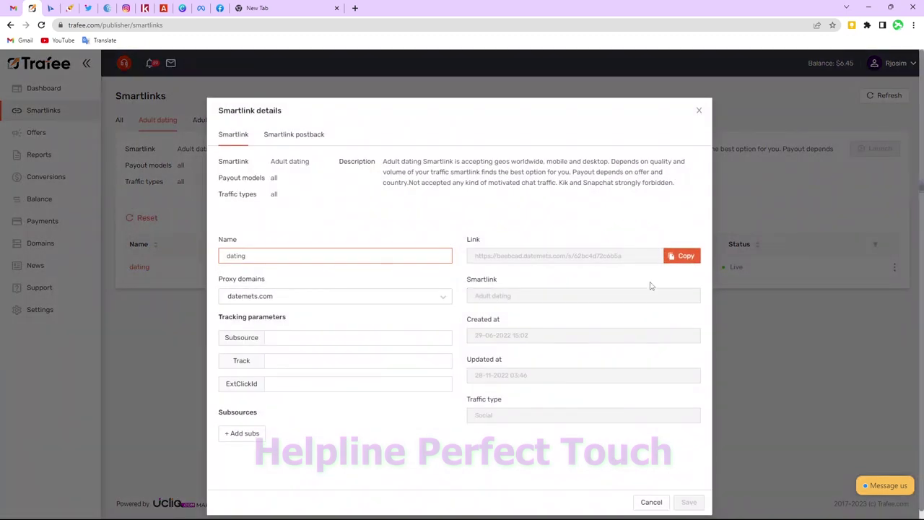
click(671, 258)
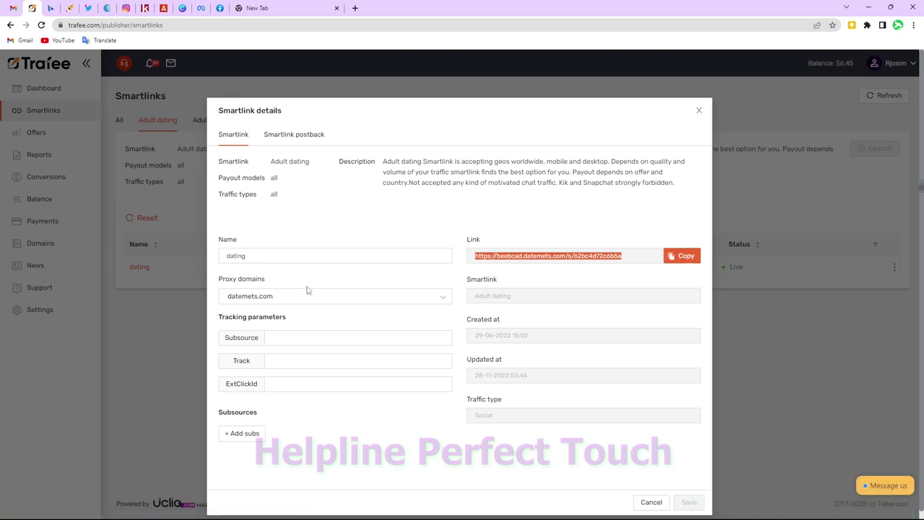
click(698, 111)
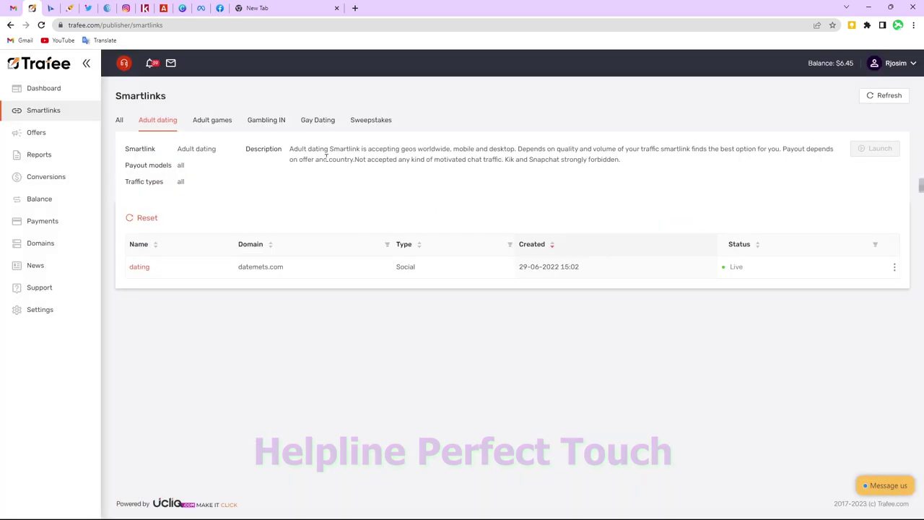
Step: View the ClickDealer smartlink dashboard and return to the Trafee smartlinks page
key(ctrl+l)
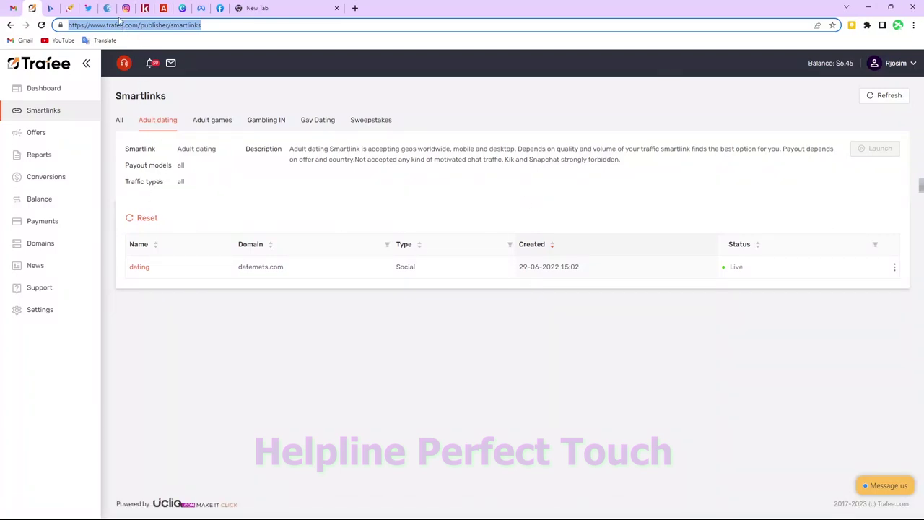
click(50, 8)
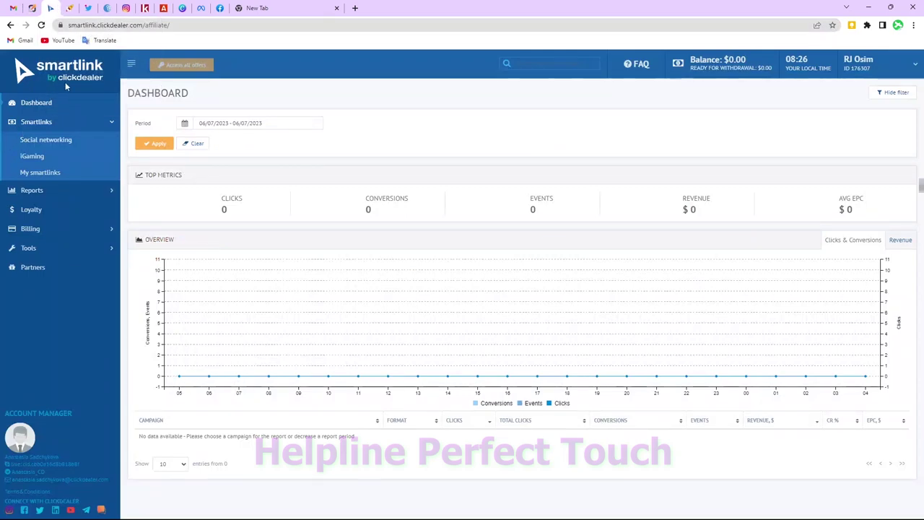
click(31, 8)
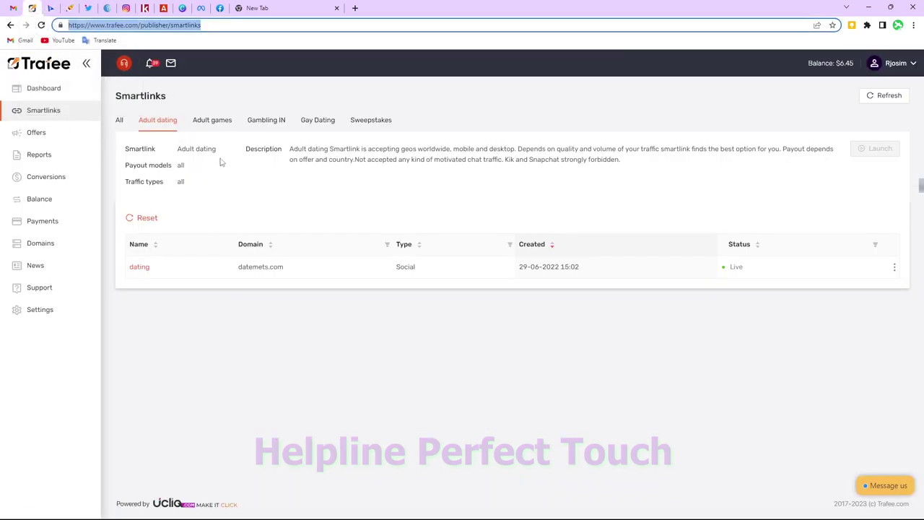
Step: Copy the link of the live Sweepstakes smartlink in Trafee and return to the Google Sites editor
click(120, 123)
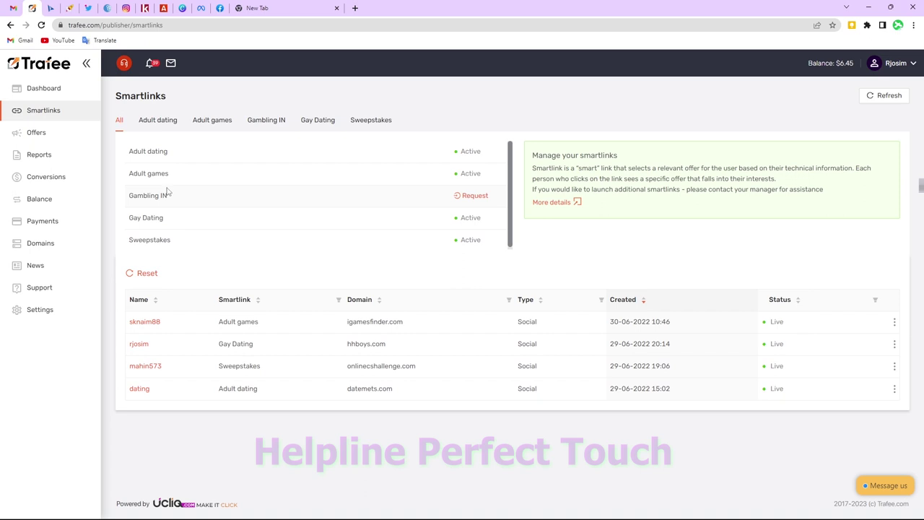
click(159, 240)
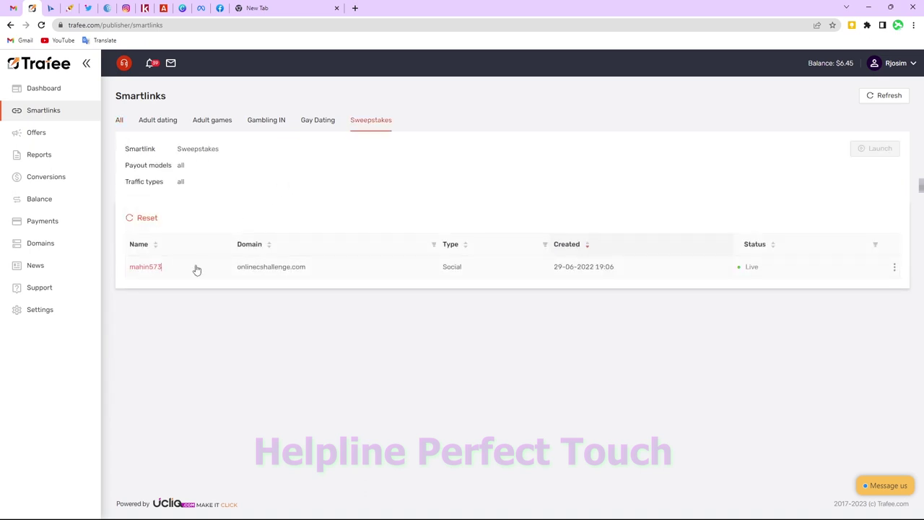
click(284, 268)
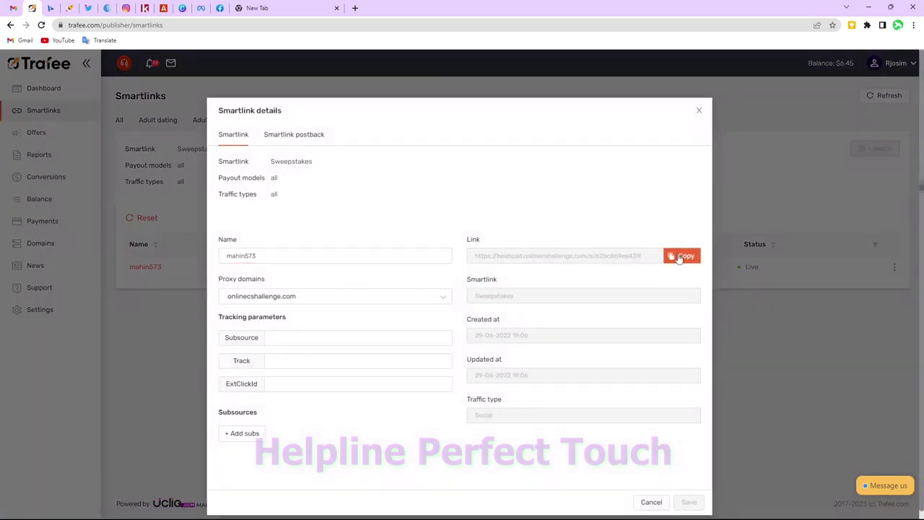
click(679, 257)
click(695, 113)
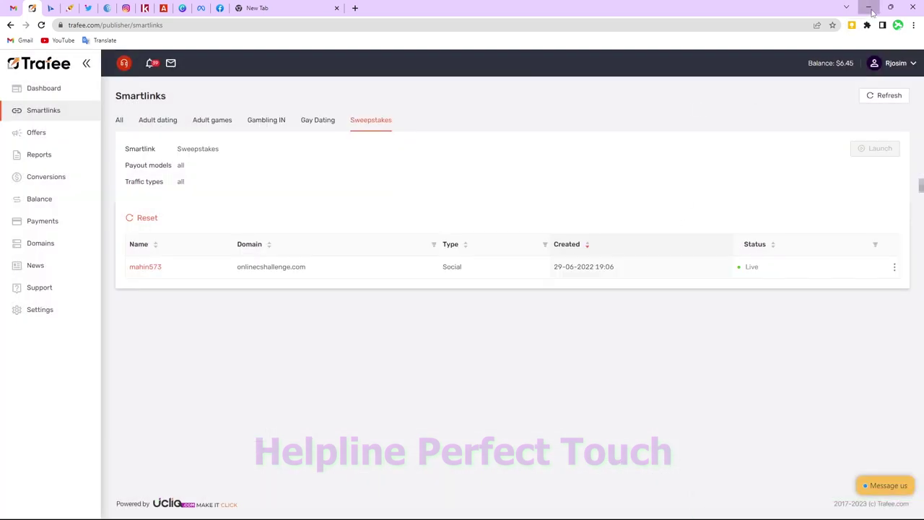
click(869, 7)
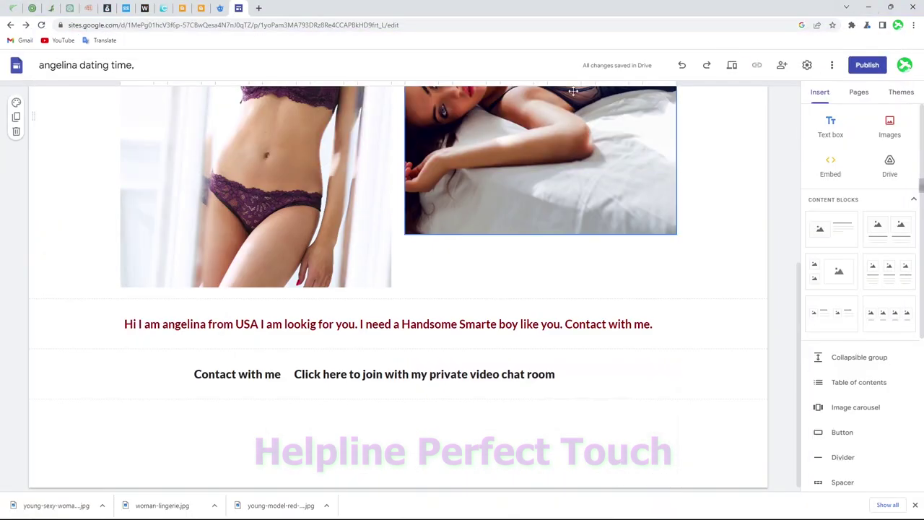
click(274, 374)
drag(280, 374, 194, 374)
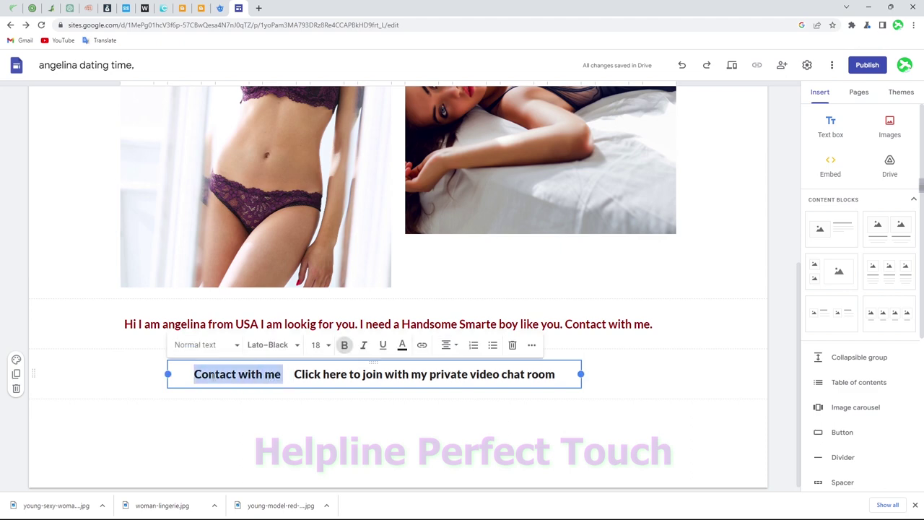
click(423, 346)
click(394, 433)
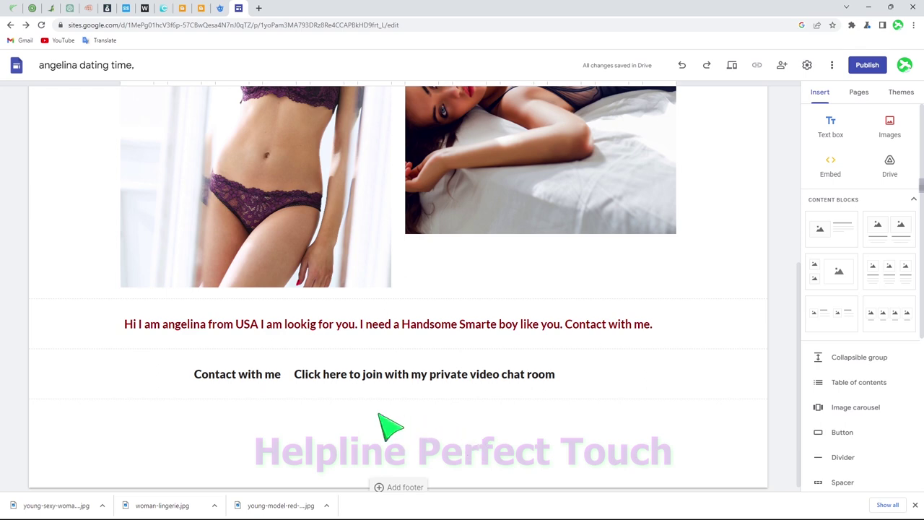
Step: Hyperlink the text "Contact with me" to the copied Sweepstakes smartlink address
click(253, 369)
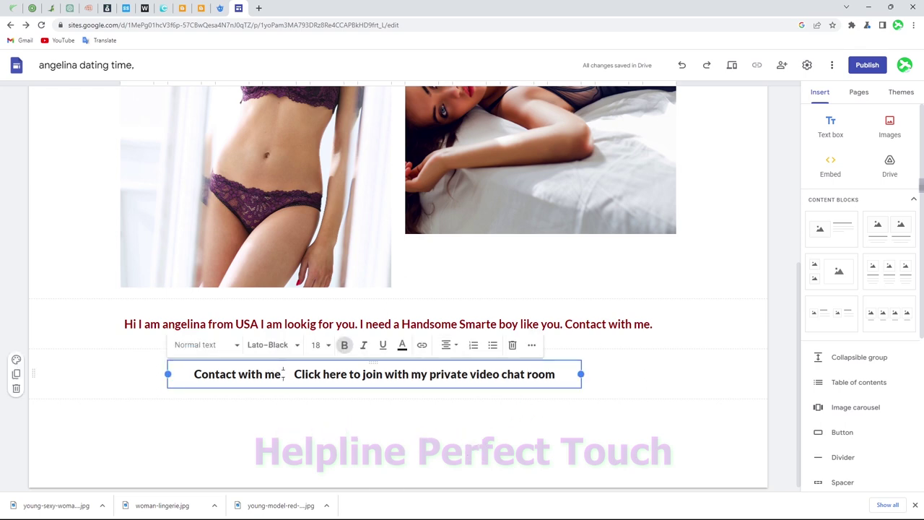
drag(284, 374, 190, 381)
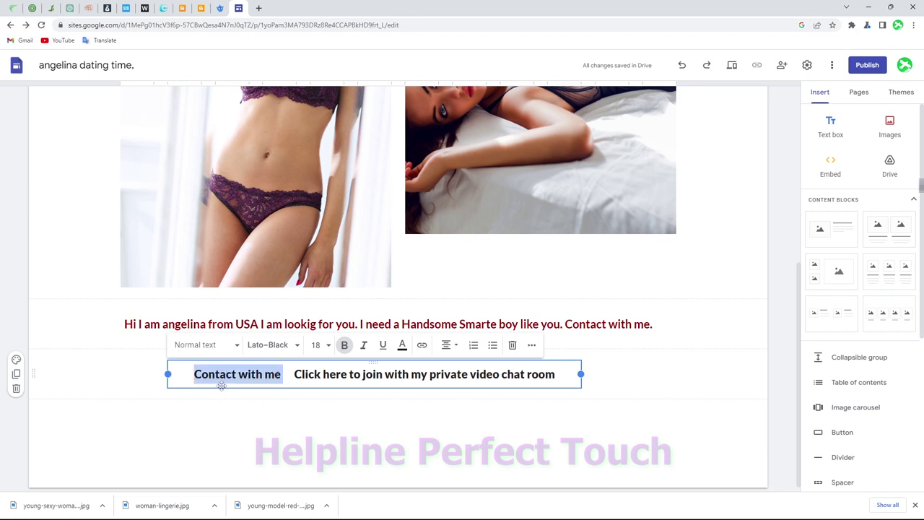
click(423, 346)
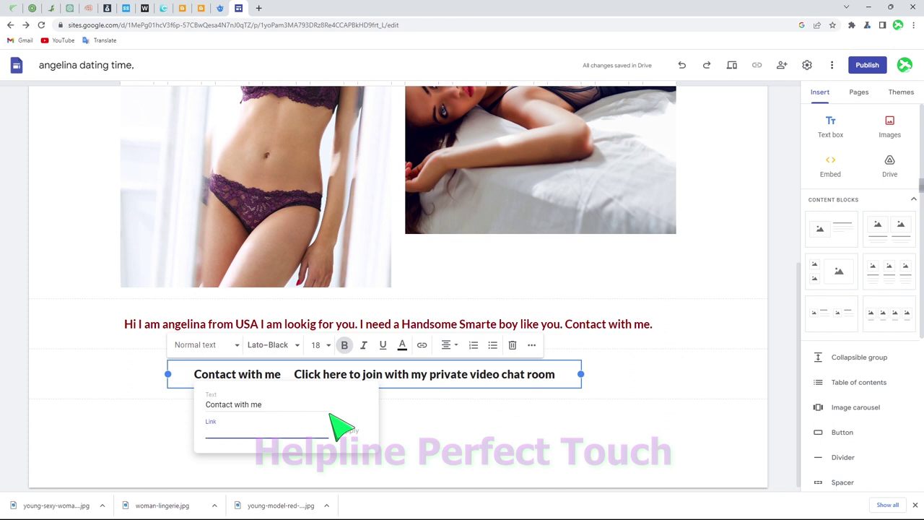
key(ctrl+v)
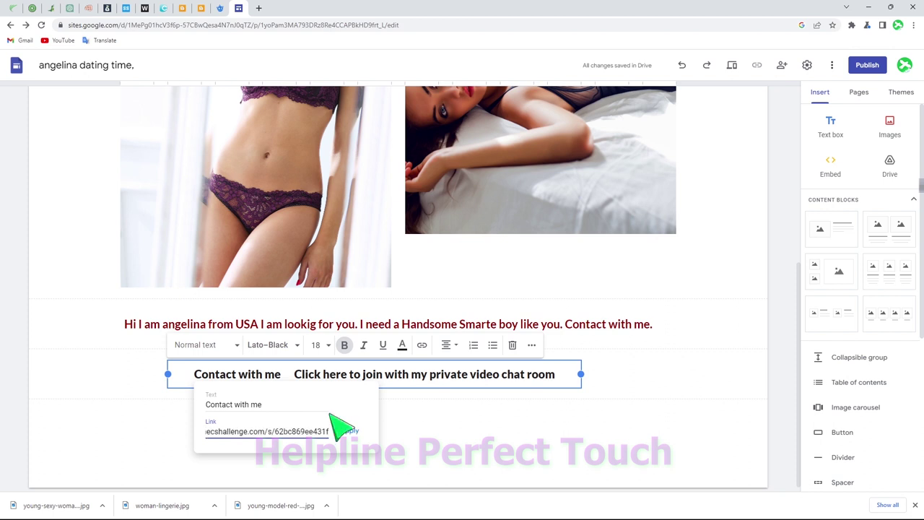
click(349, 431)
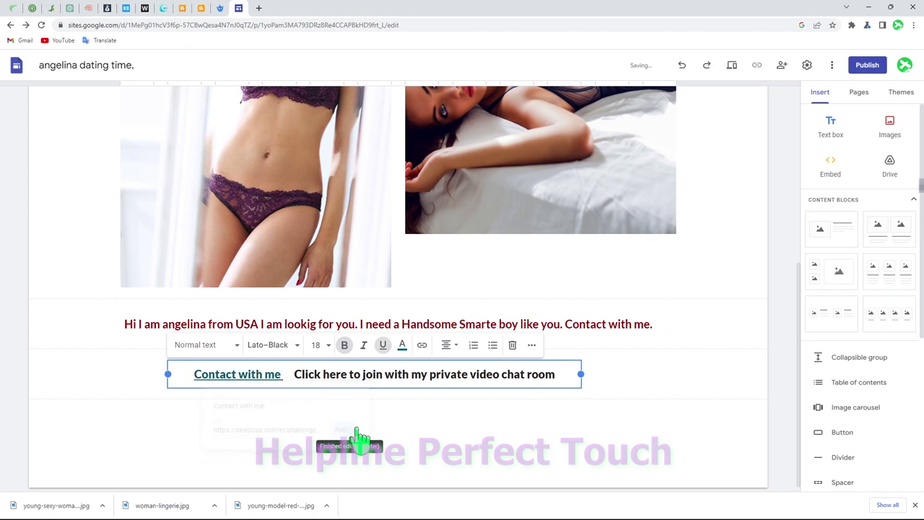
click(359, 436)
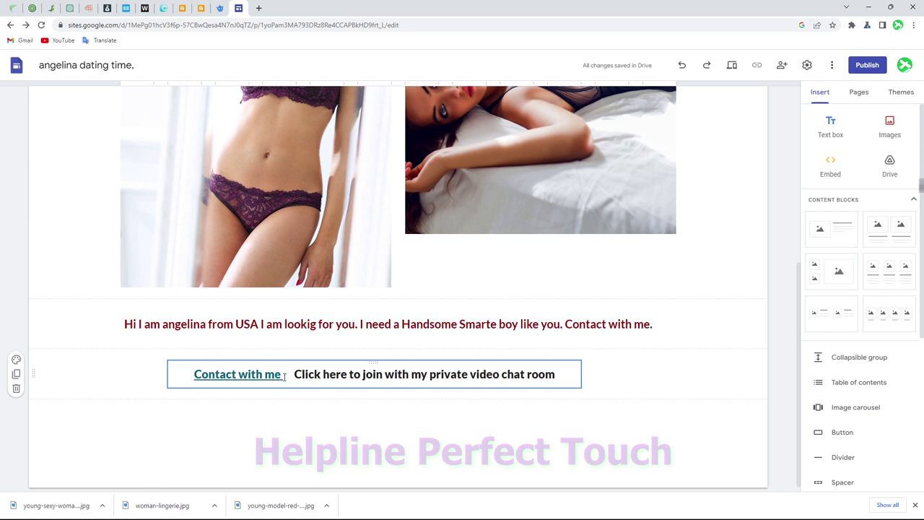
Step: Change the text color of the "Contact with me" link to bright blue, keeping it underlined
drag(284, 376, 190, 400)
click(194, 404)
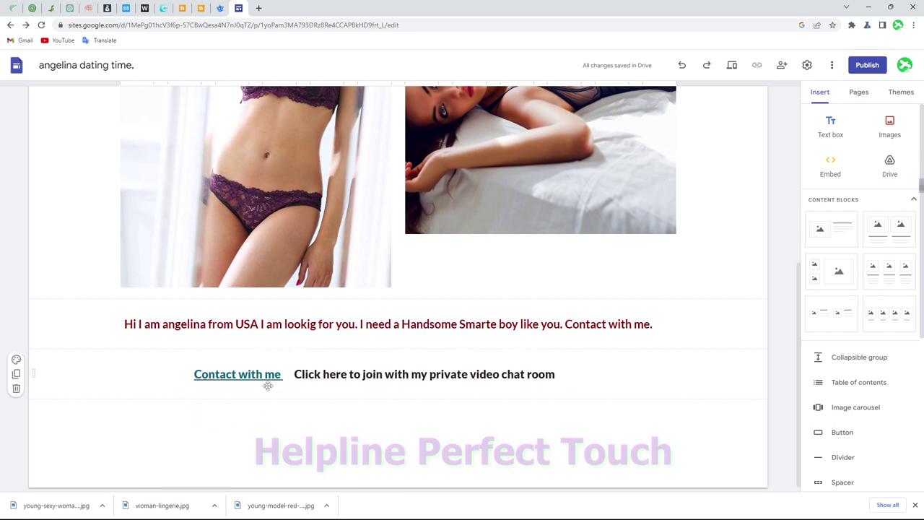
drag(278, 380, 196, 386)
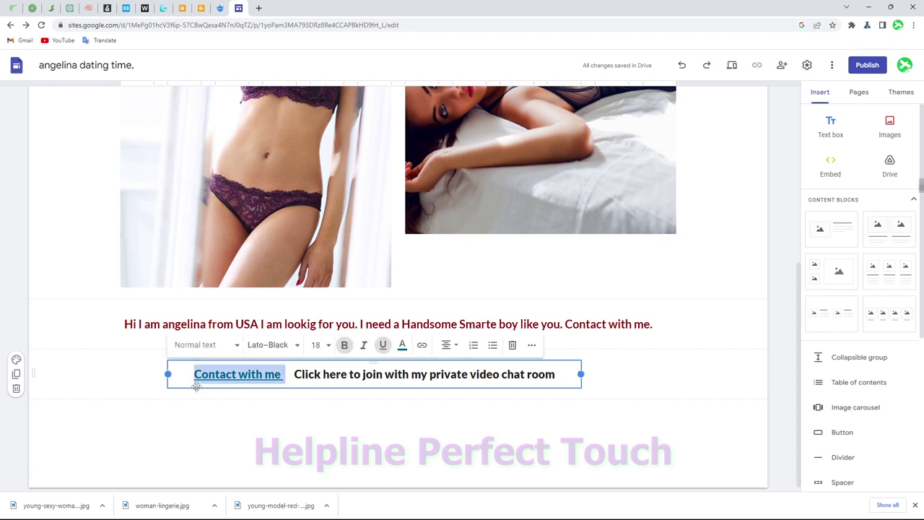
click(384, 346)
click(382, 346)
click(382, 346)
click(402, 345)
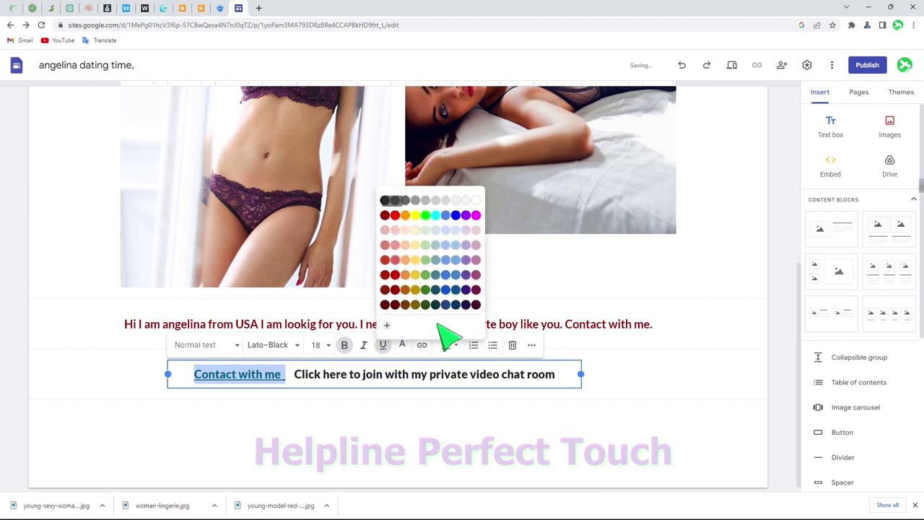
click(456, 215)
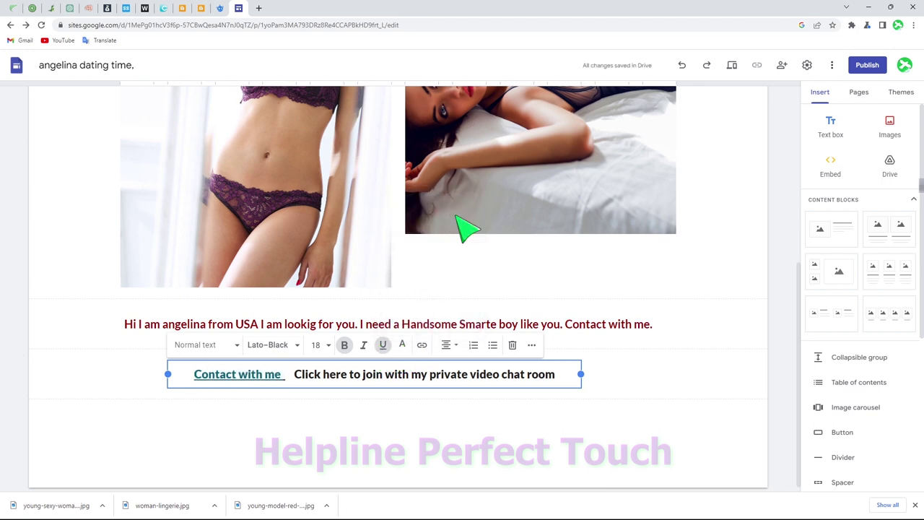
click(305, 422)
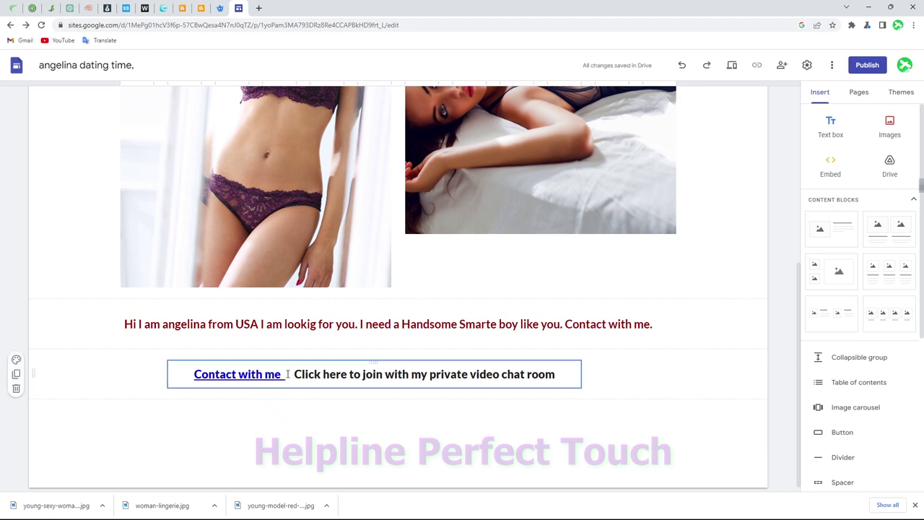
drag(287, 374, 194, 374)
click(155, 370)
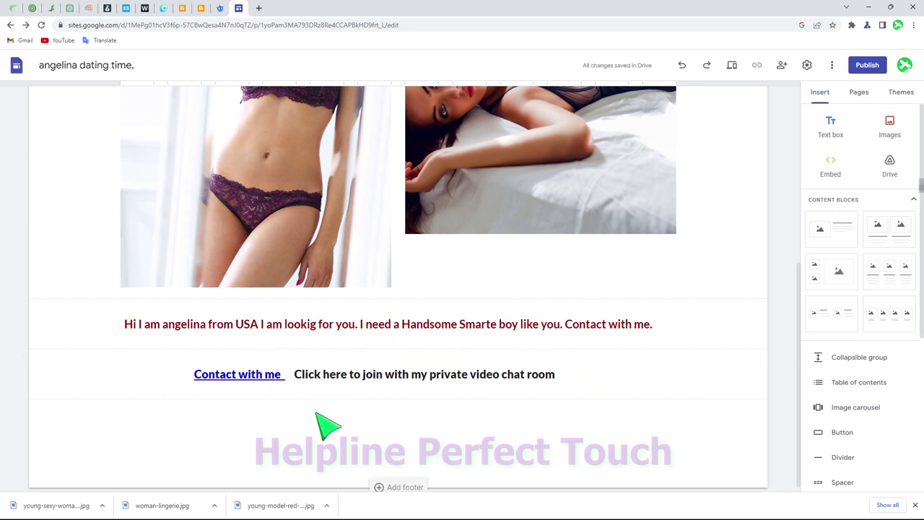
key(ctrl+l)
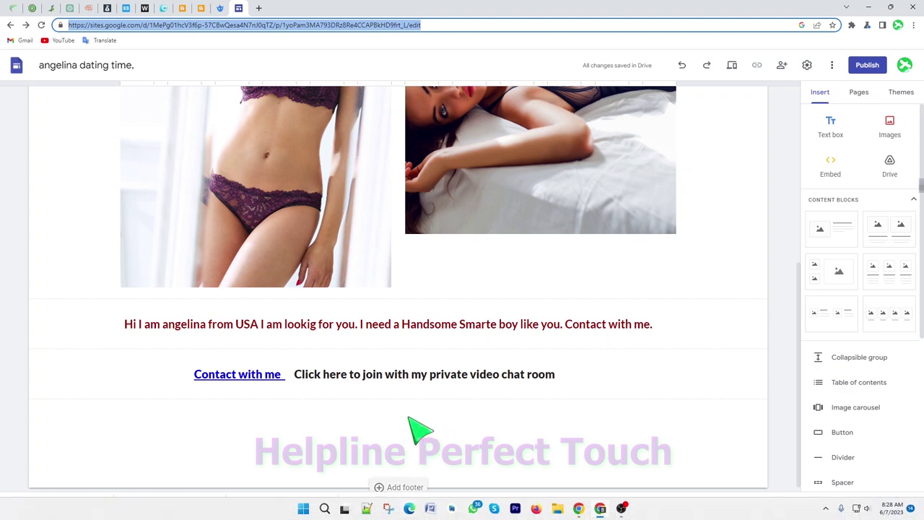
Step: Hyperlink the text "Click here to join with my private video chat room" to the copied Sweepstakes smartlink address
drag(295, 379, 574, 374)
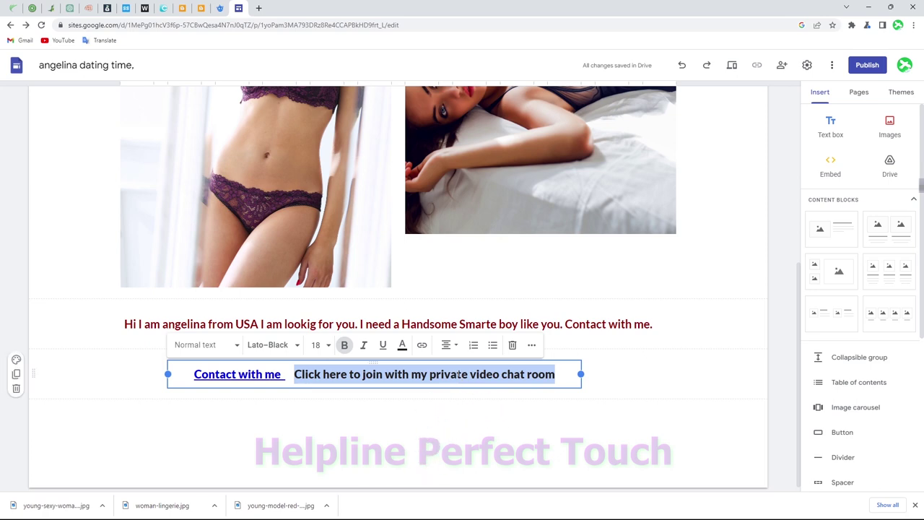
click(422, 346)
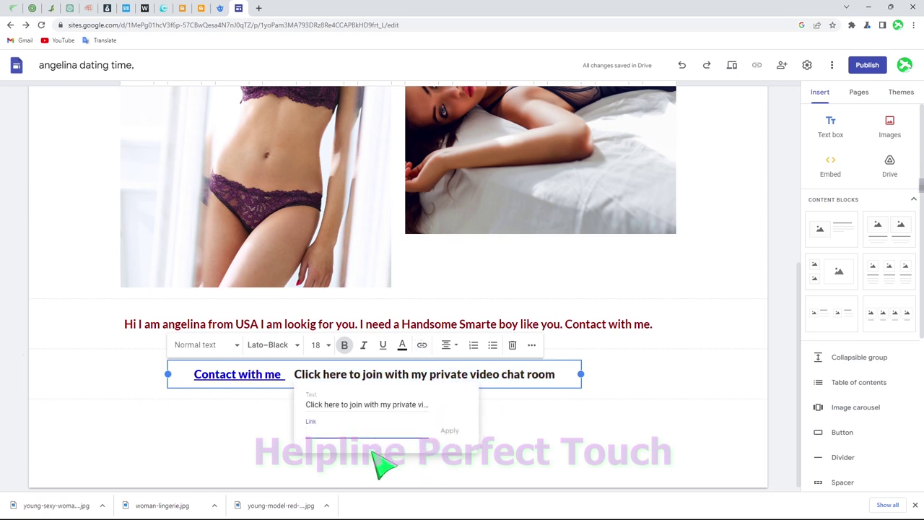
key(ctrl+v)
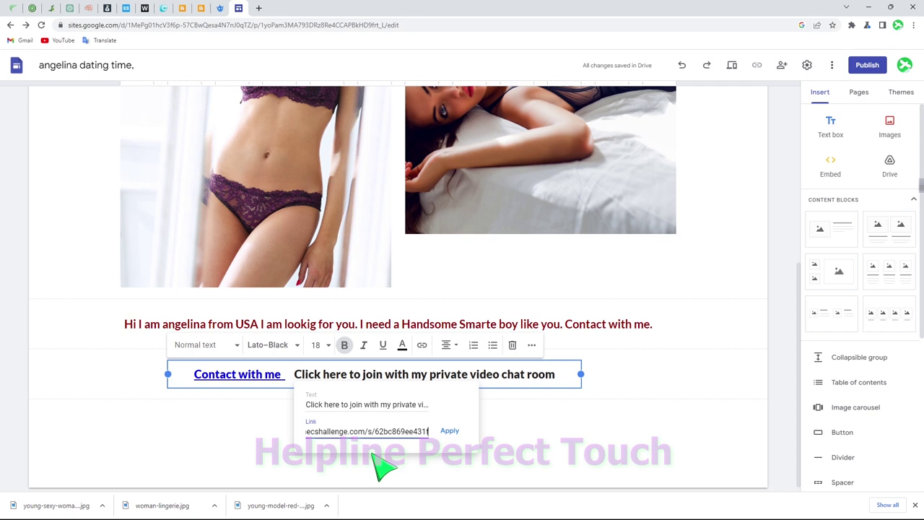
click(446, 431)
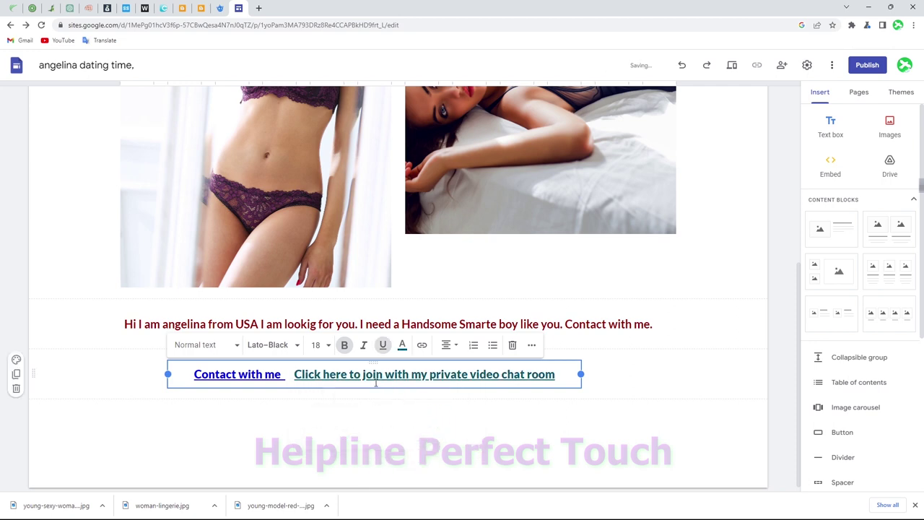
Step: Change the text color of the "Click here to join with my private video chat room" link to bright blue
drag(292, 374, 599, 381)
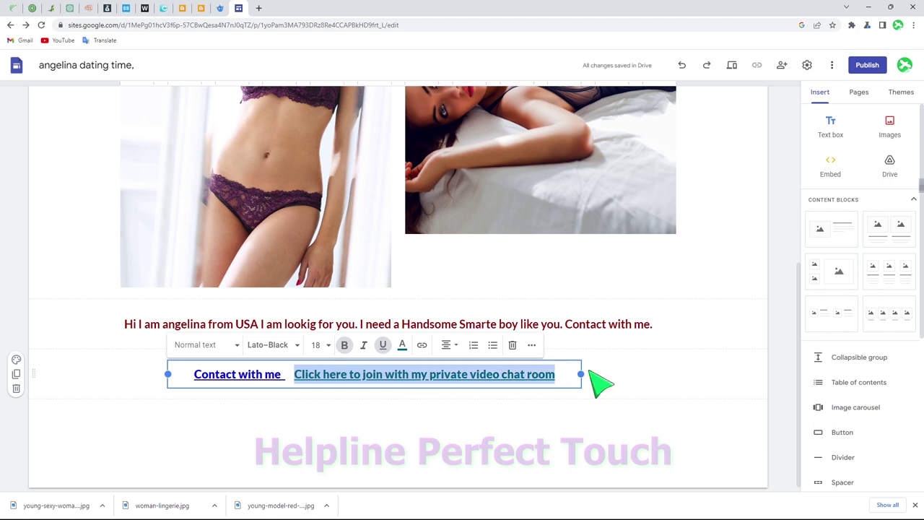
click(402, 345)
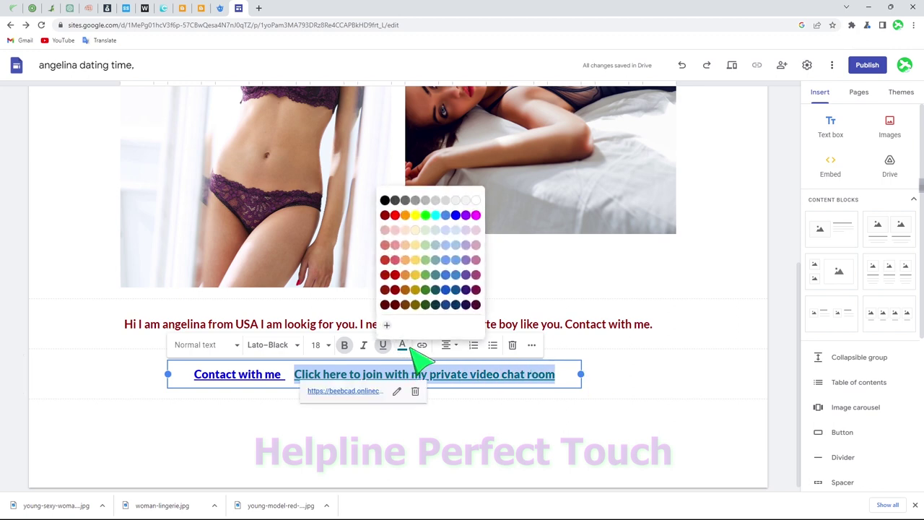
click(456, 215)
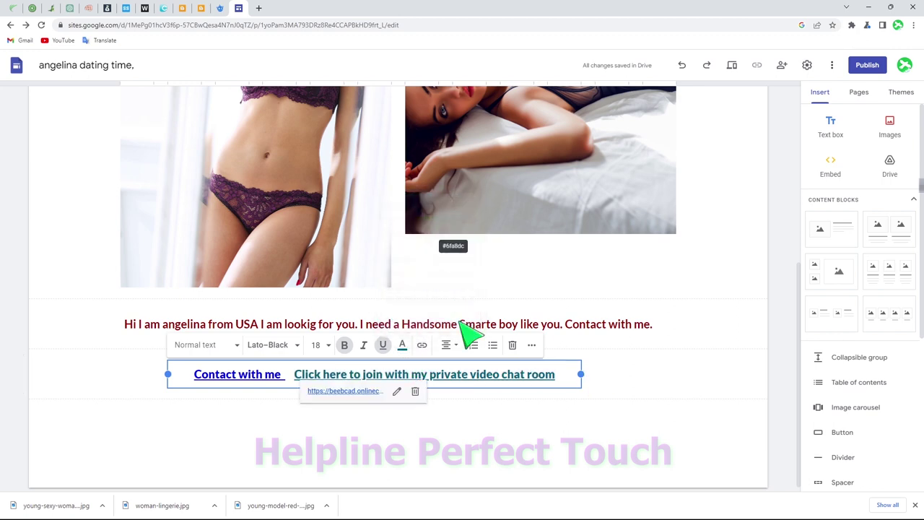
key(Escape)
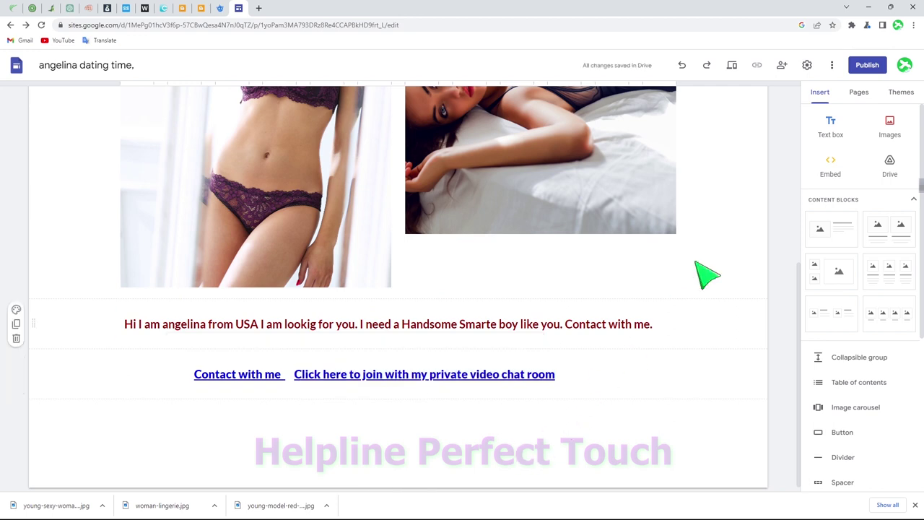
Step: Publish the site to the web under the address "angelina-dating-time", leaving the search engine opt-out unchecked
click(870, 65)
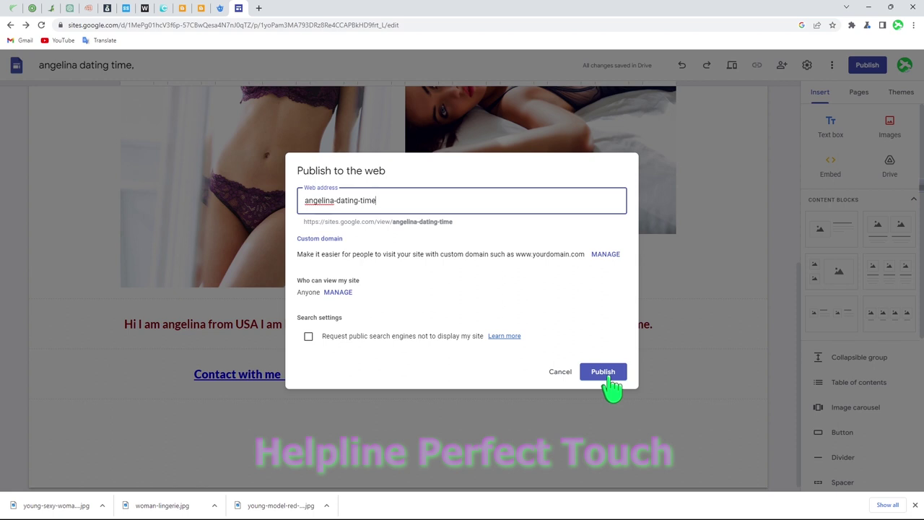
triple_click(329, 323)
click(410, 365)
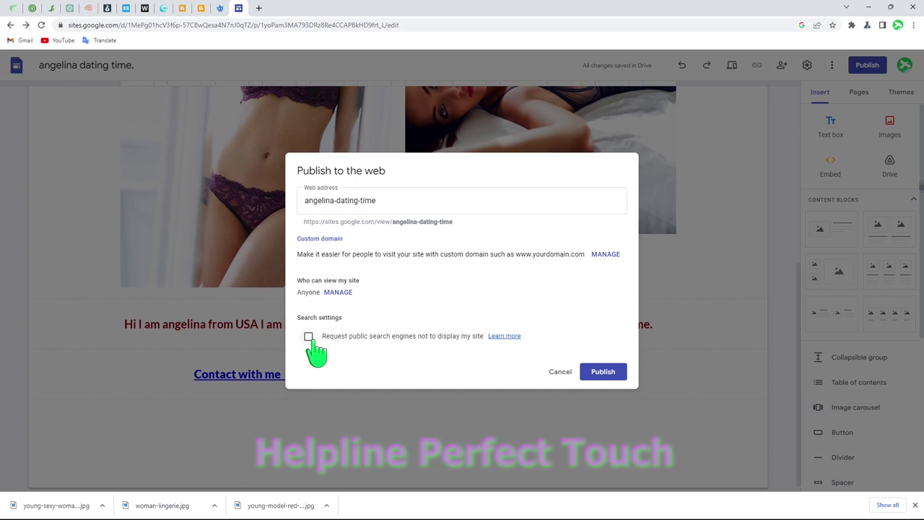
double_click(339, 199)
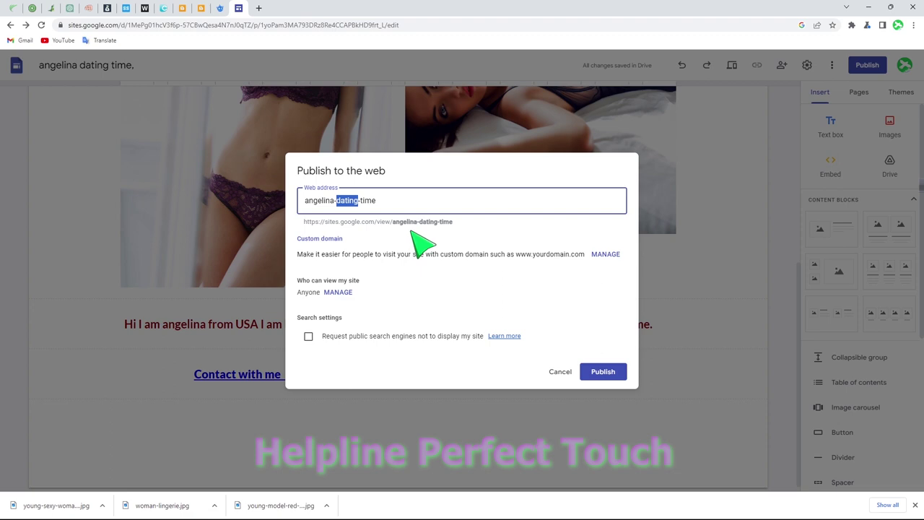
click(598, 370)
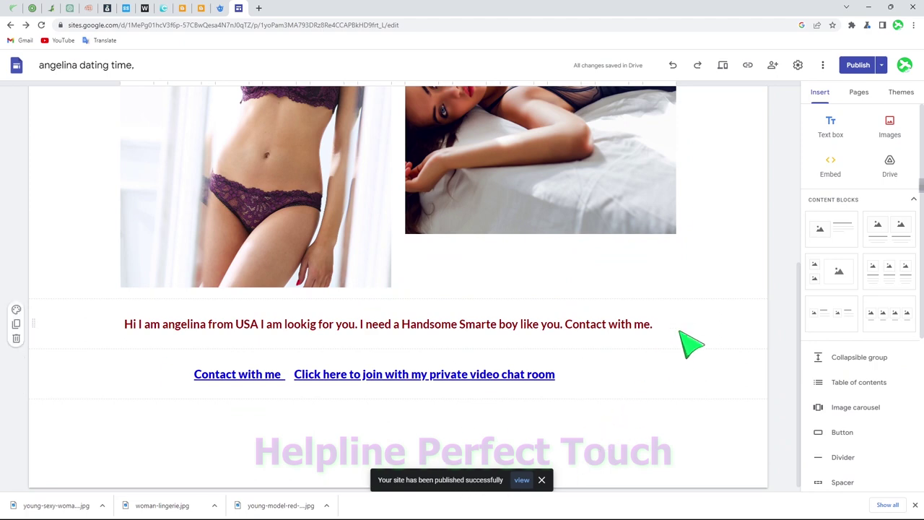
Step: Copy the published site link, review the sharing settings with the published site kept Public, and copy the link there too
click(747, 66)
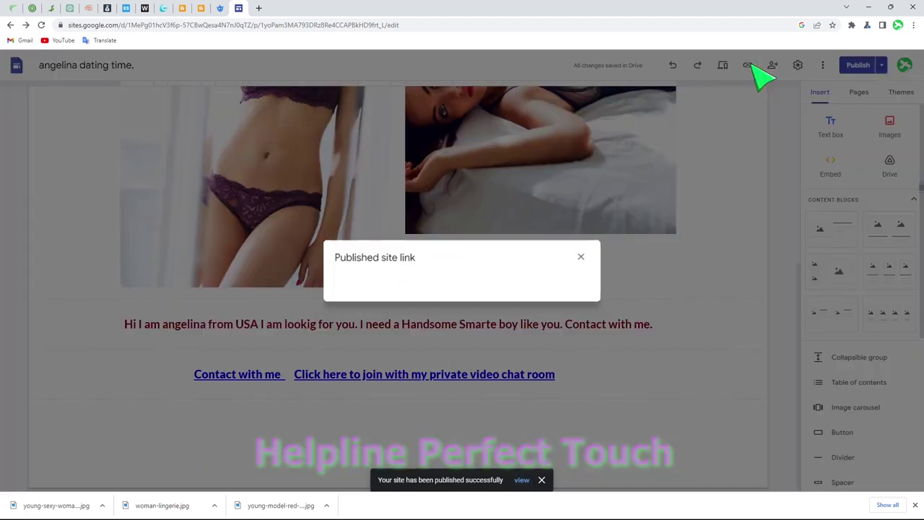
click(568, 276)
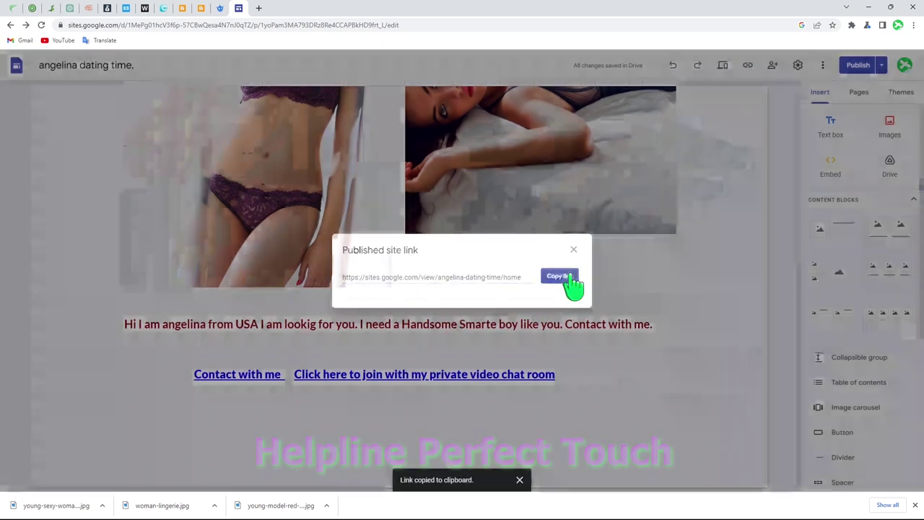
click(772, 65)
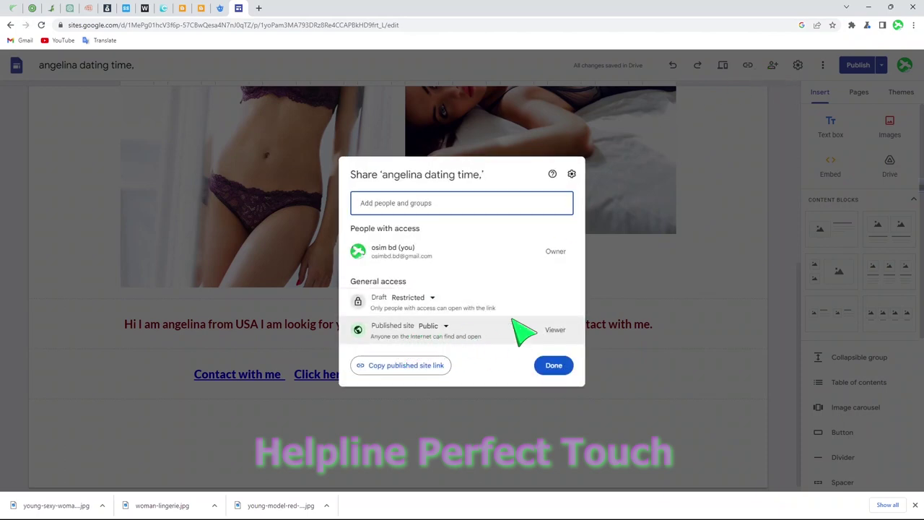
click(447, 327)
click(453, 373)
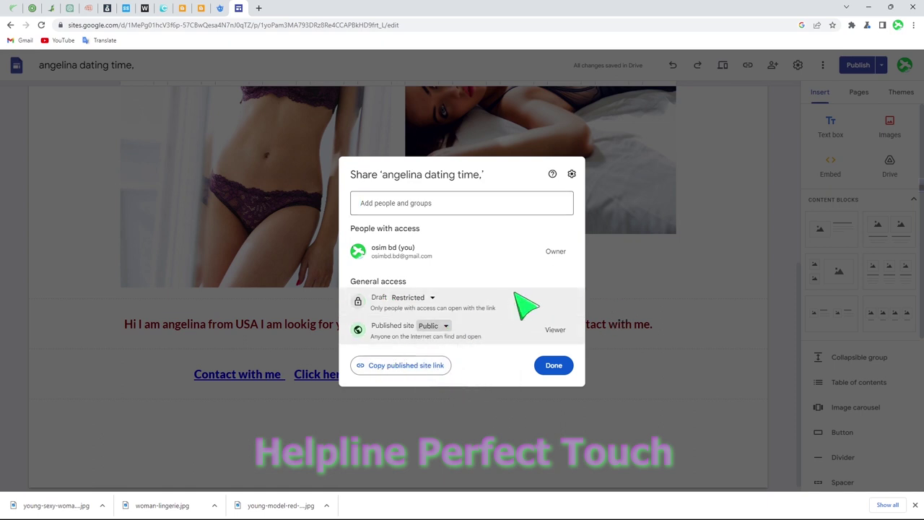
click(389, 366)
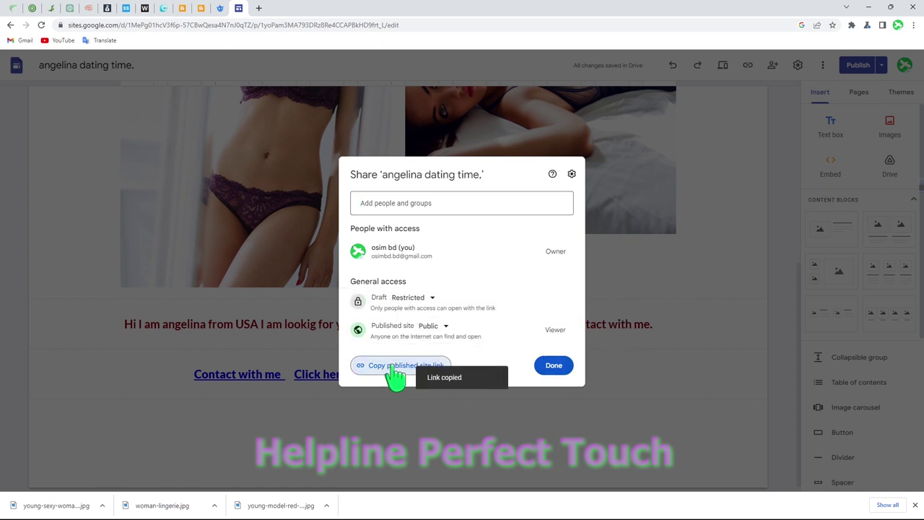
click(554, 365)
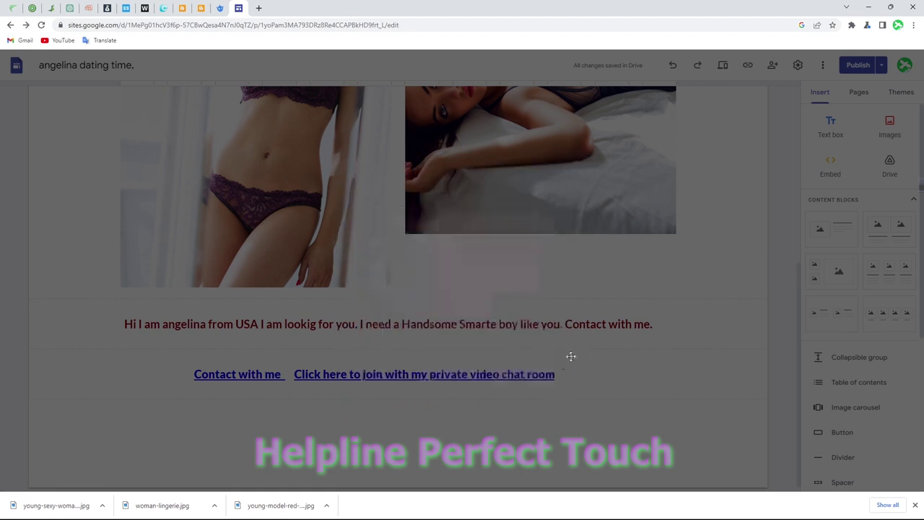
Step: Copy the published site link again and open the review of changes for publishing, dismissing its introduction
click(747, 67)
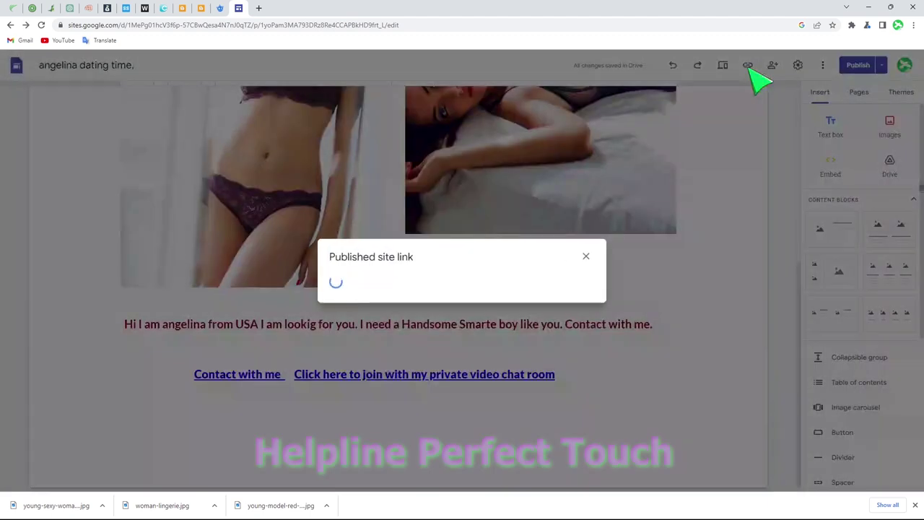
click(581, 277)
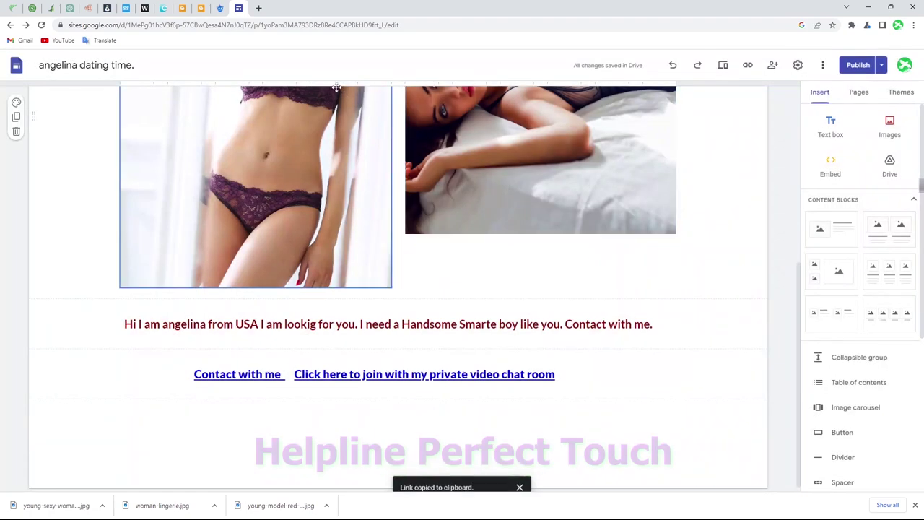
click(859, 66)
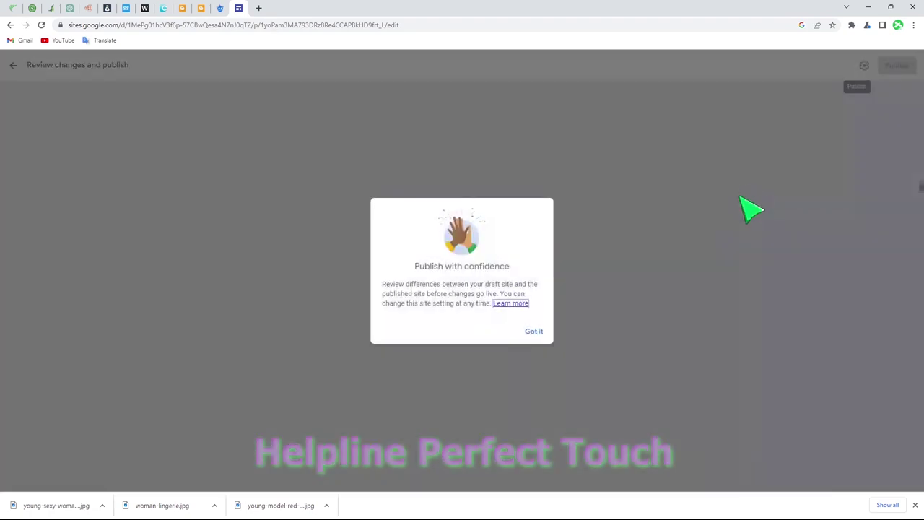
click(534, 334)
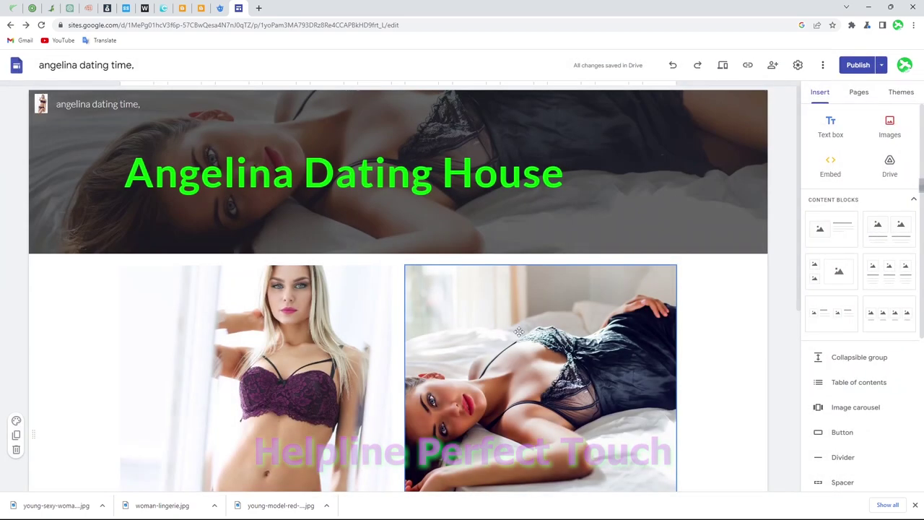
Step: Cut the "Contact with me" link from the line it shares with the private video chat room link
scroll(519, 331, down, 3)
key(ctrl+l)
scroll(597, 333, down, 2)
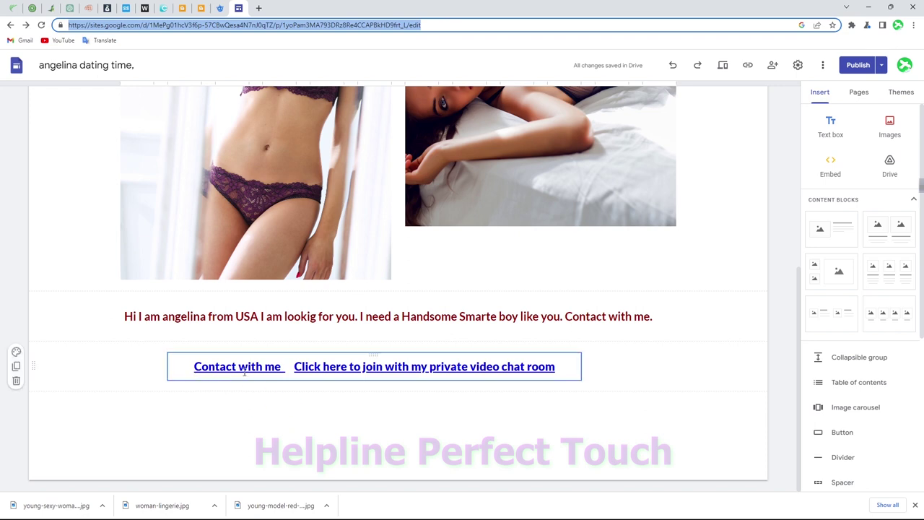
drag(192, 366, 282, 367)
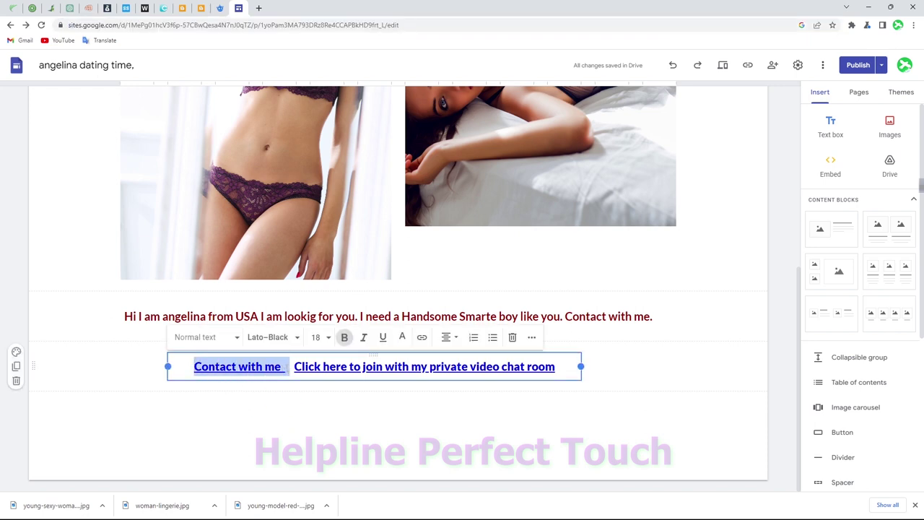
key(BackSpace)
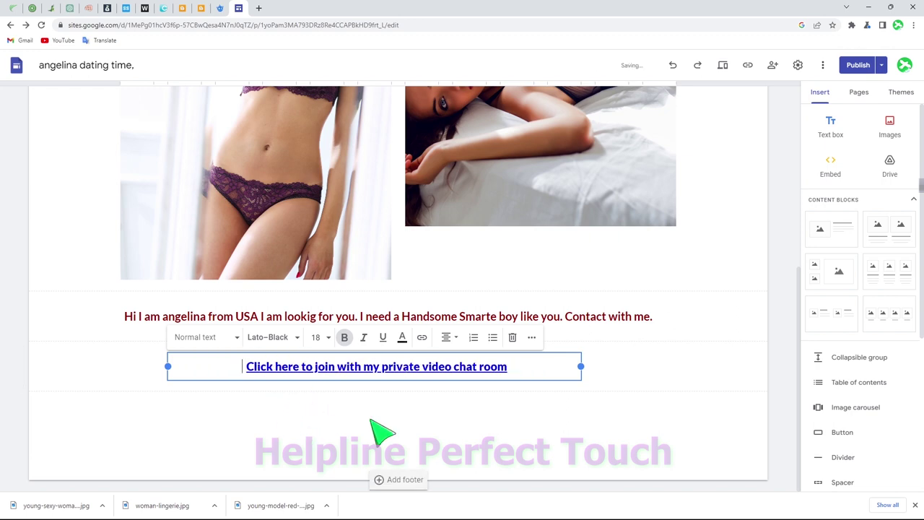
click(506, 448)
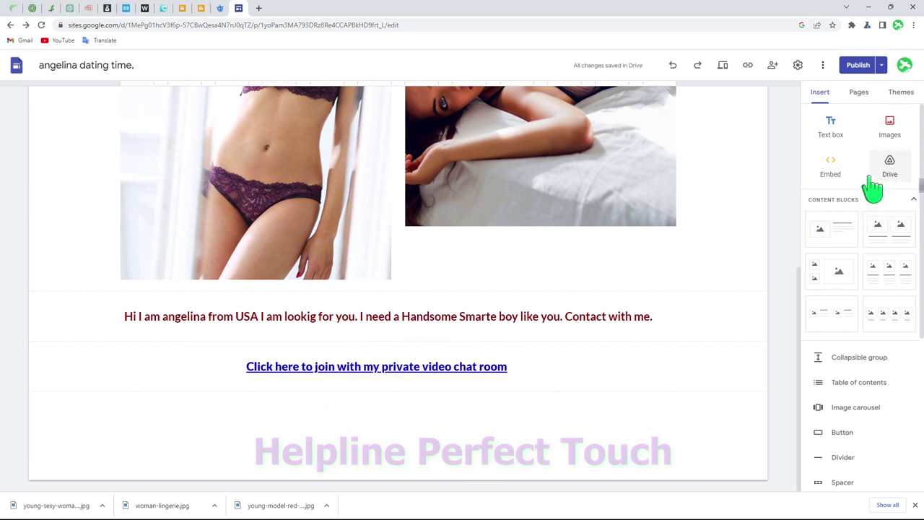
Step: Insert a new text box below the video chat link and paste the "Contact with me" link into it
click(837, 138)
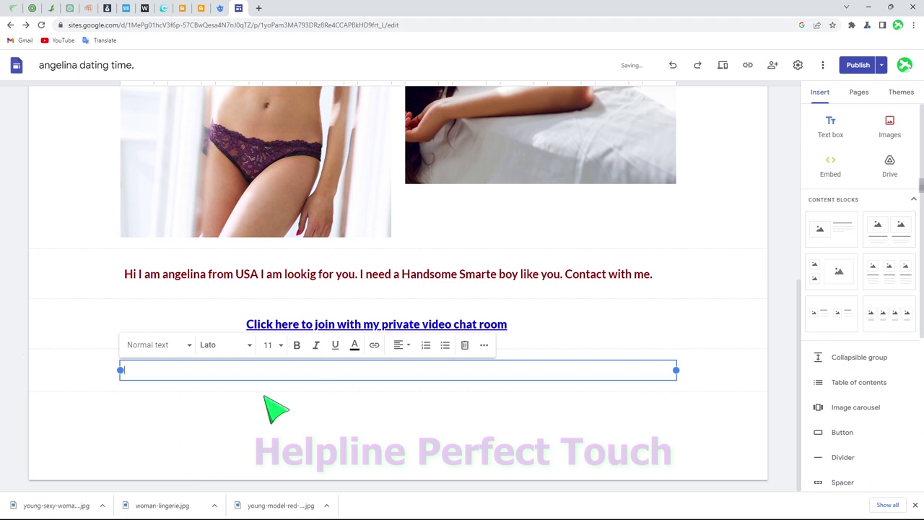
key(ctrl+v)
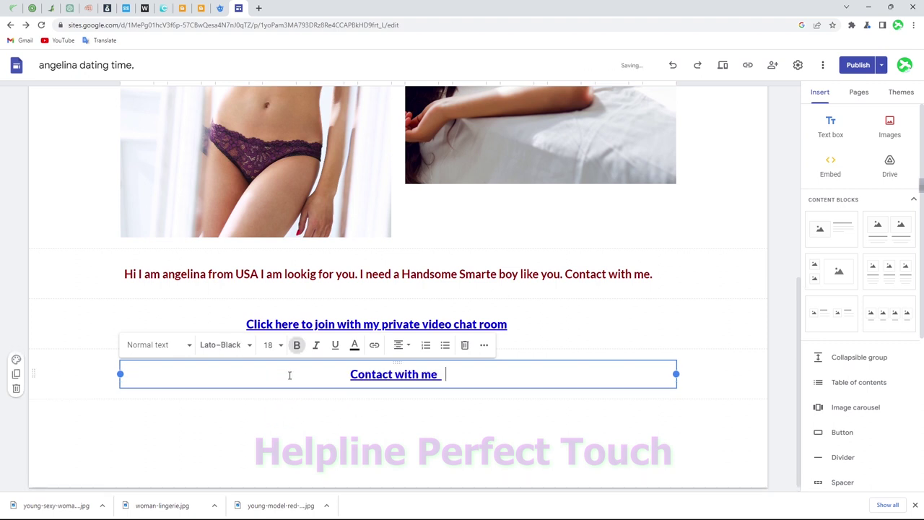
click(419, 430)
Step: Select the pasted "Contact with me" link and change its text color to magenta
click(395, 374)
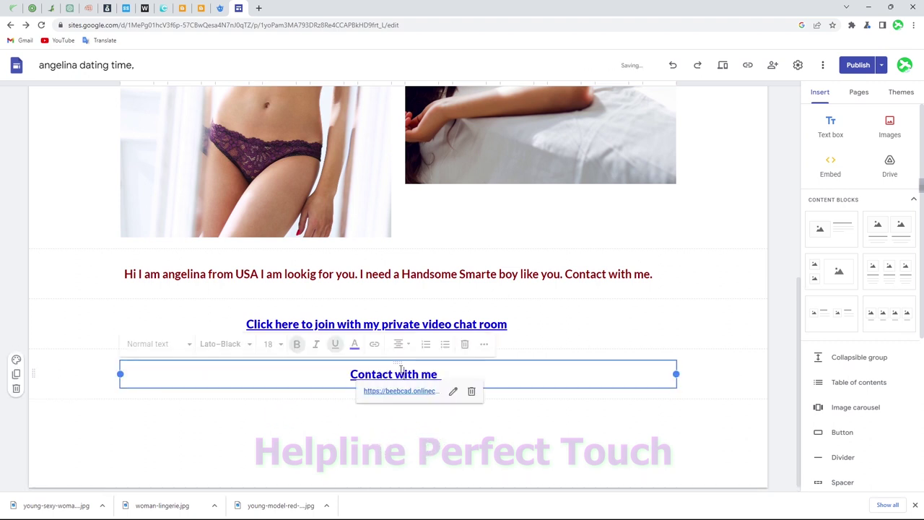
key(ctrl+a)
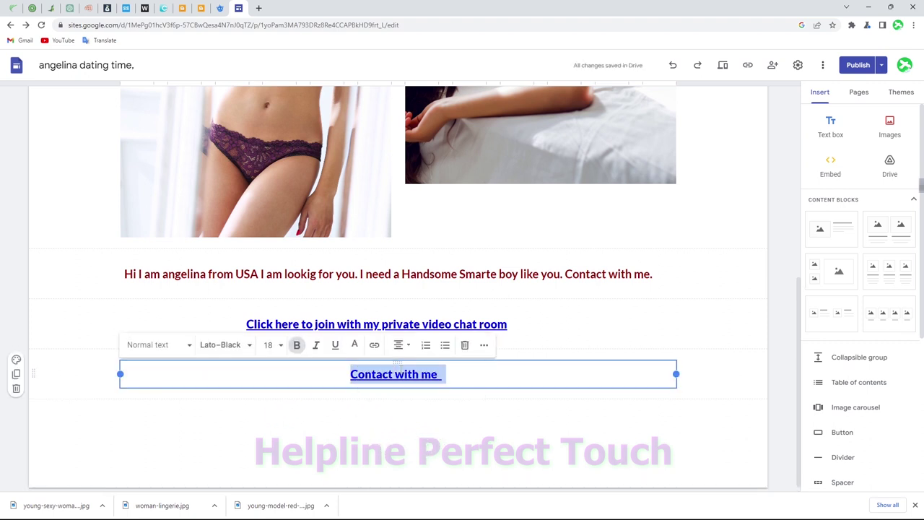
click(354, 345)
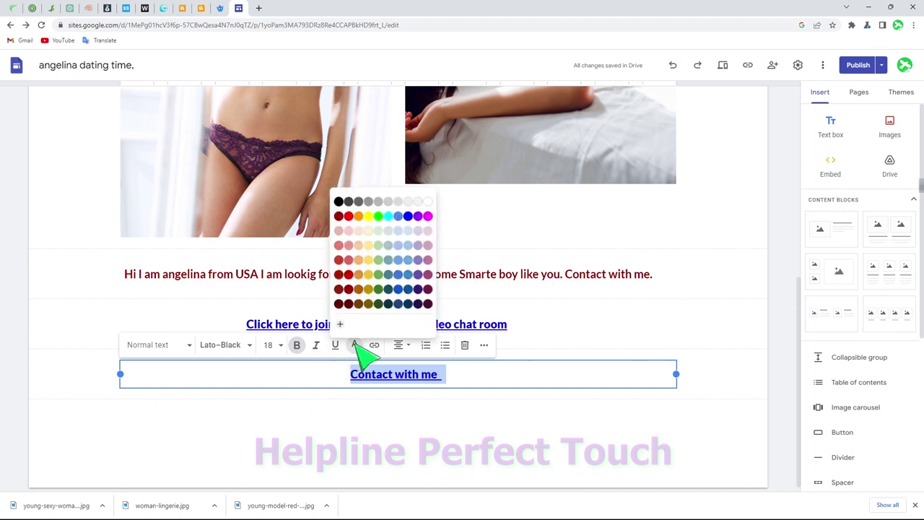
click(428, 215)
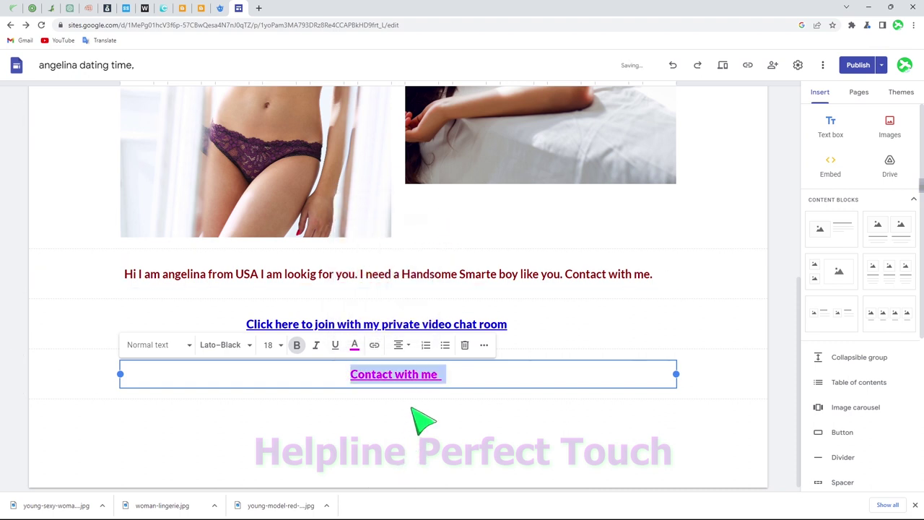
Step: Set the "Contact with me" link's font size to 24 and its text color to bright blue
click(283, 344)
click(270, 241)
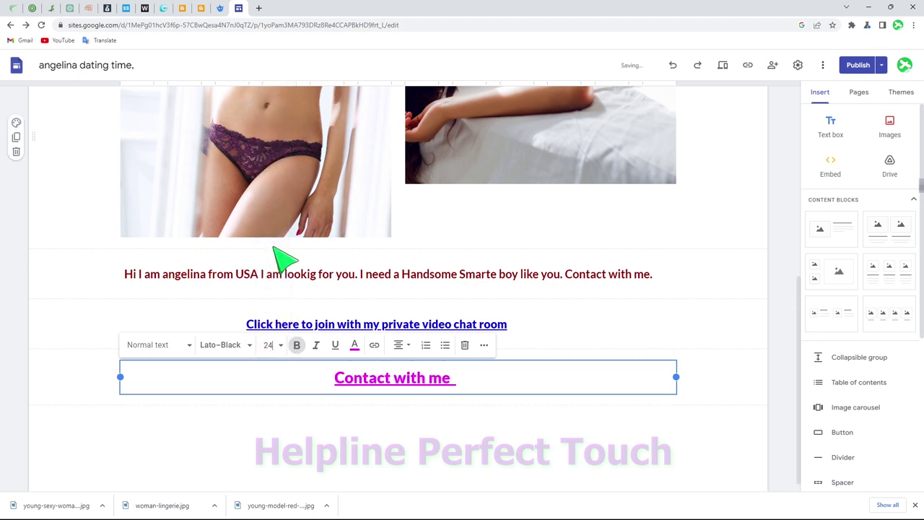
click(354, 344)
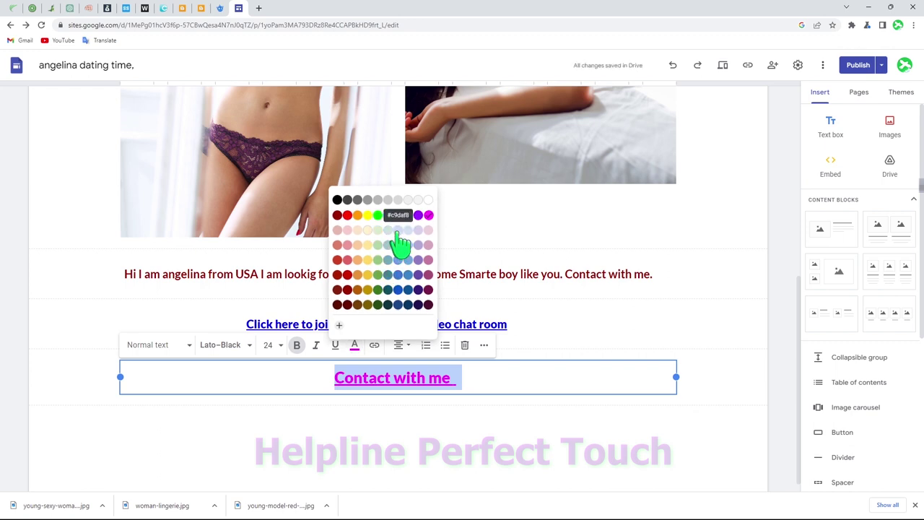
click(408, 215)
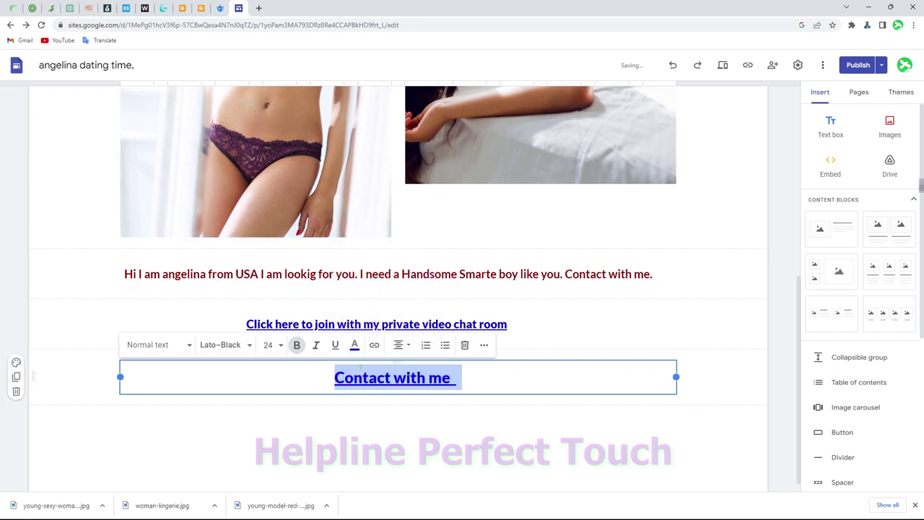
Step: Undo the recent font size and text color changes on the "Contact with me" link
click(365, 444)
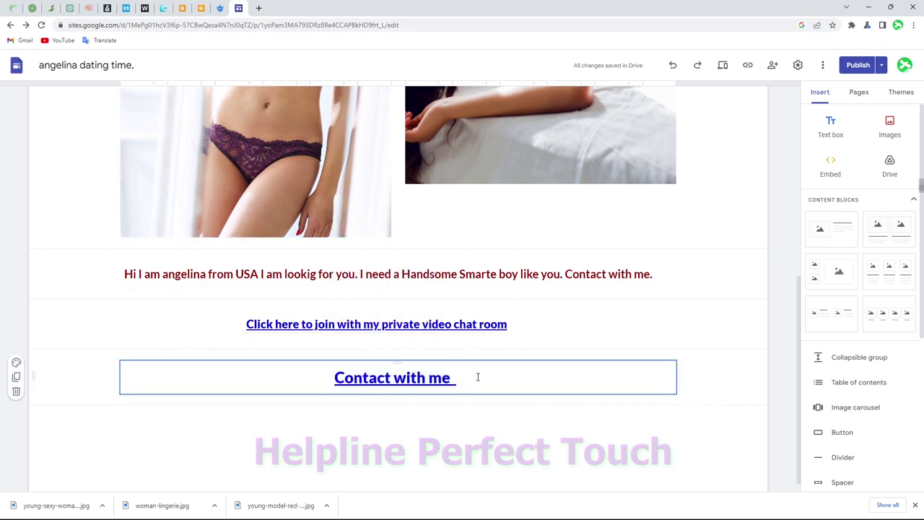
drag(479, 376, 322, 378)
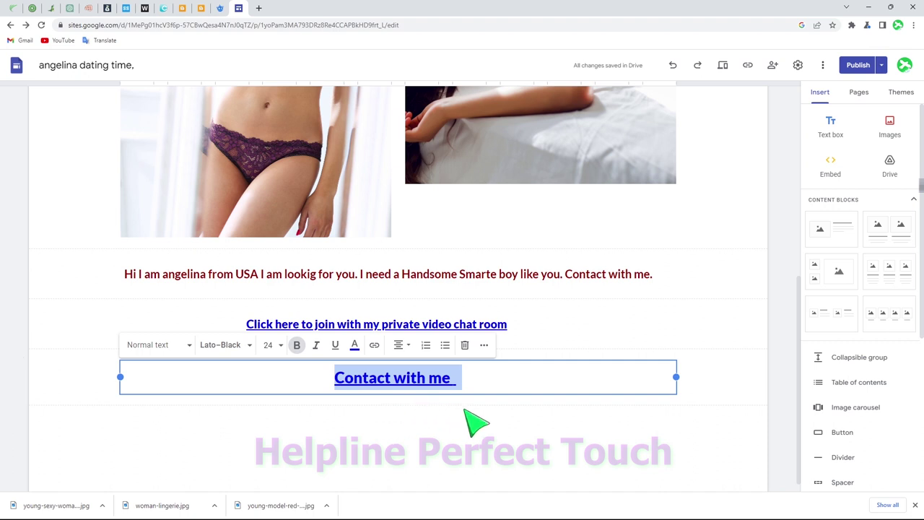
text(z)
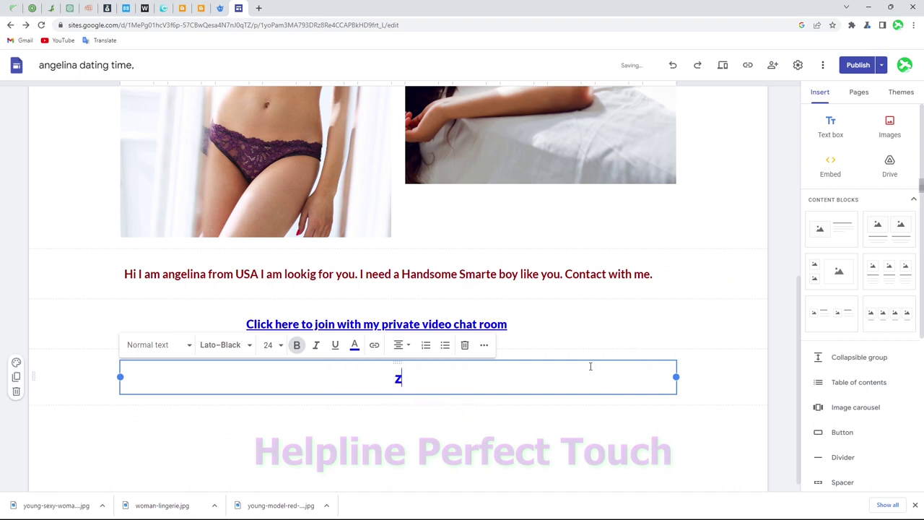
key(ctrl+z)
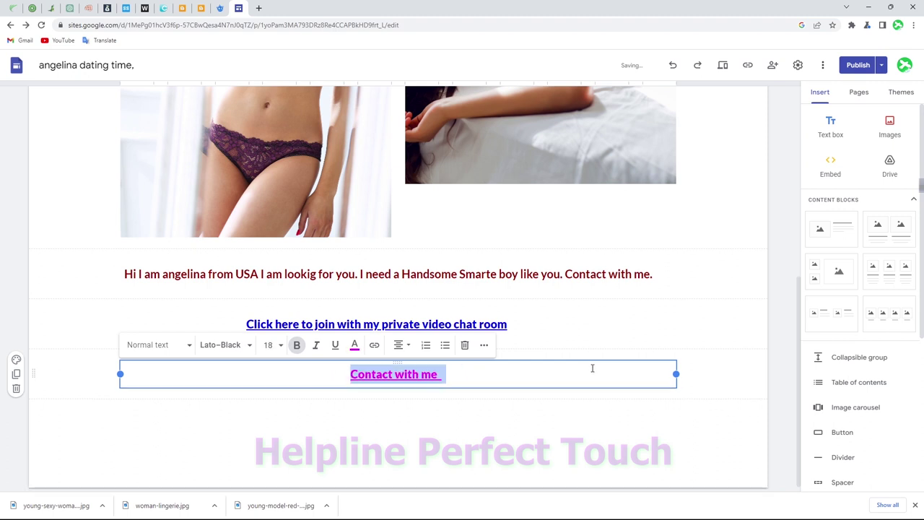
key(ctrl+z)
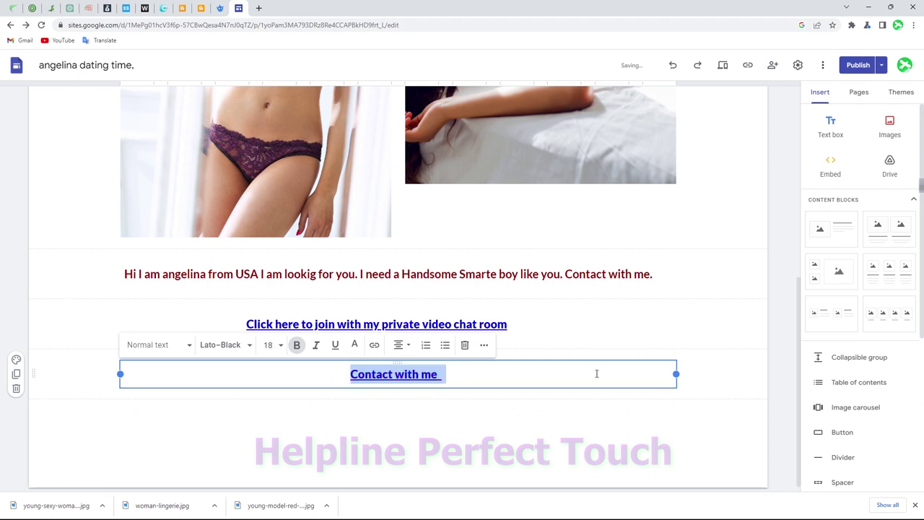
click(592, 429)
key(ctrl+z)
Step: Enlarge the "Contact with me" link to font size 30 and deselect its text box
click(275, 345)
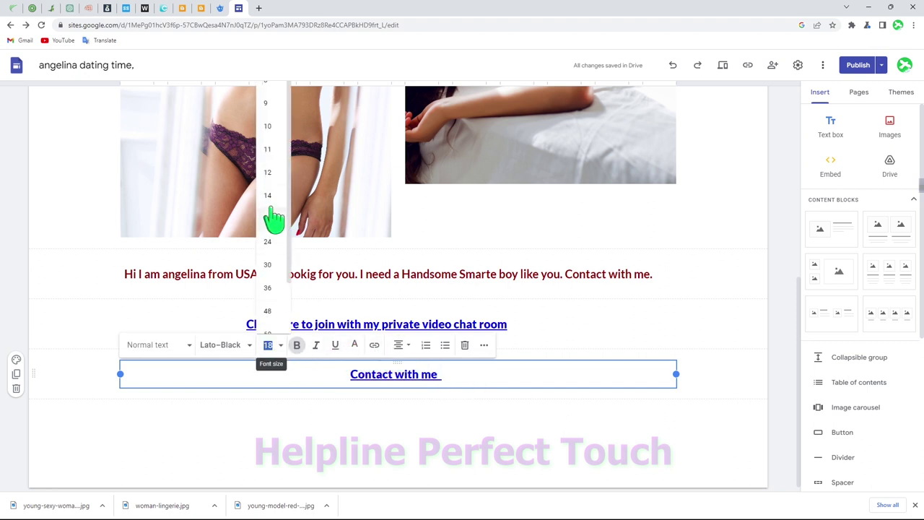
click(273, 242)
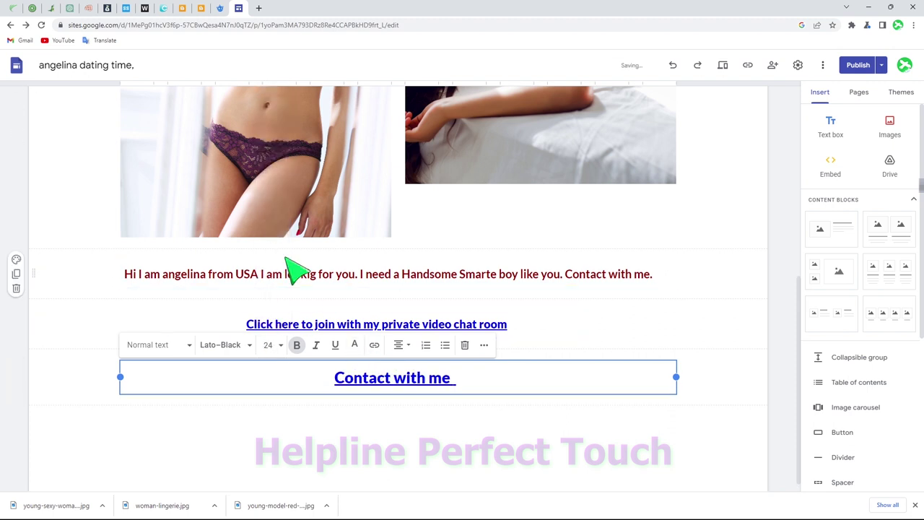
click(271, 345)
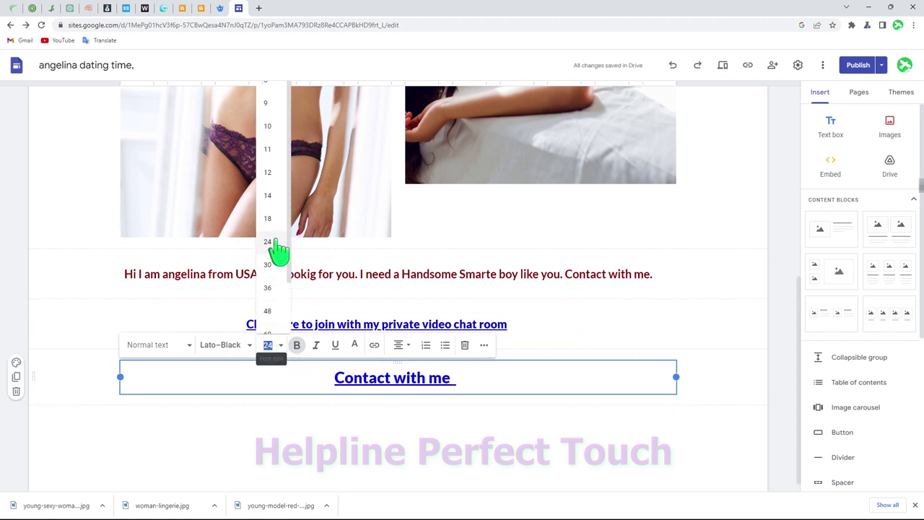
click(273, 264)
click(484, 431)
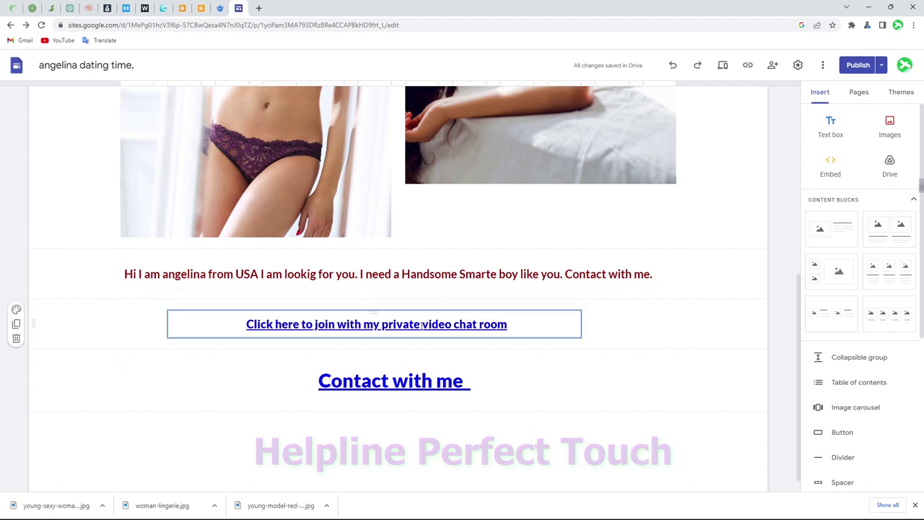
Step: Publish the updated Home page and copy the published site link
click(859, 67)
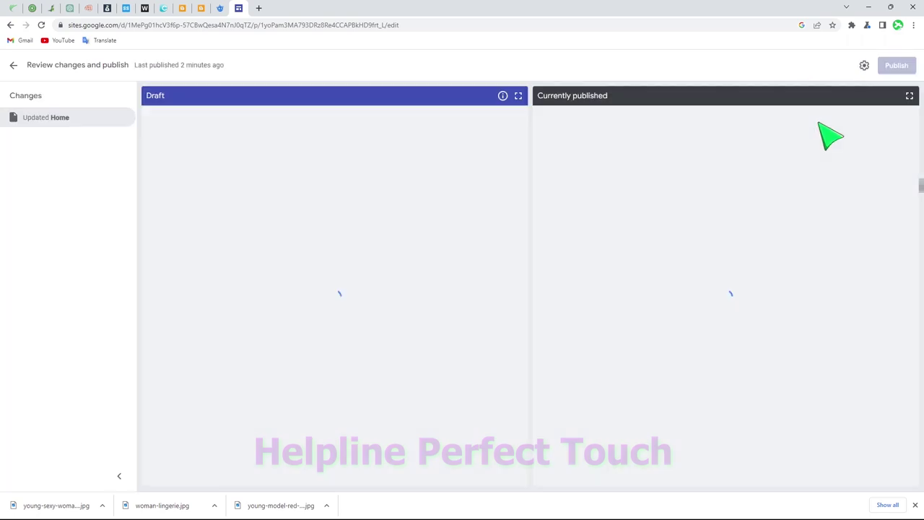
click(895, 67)
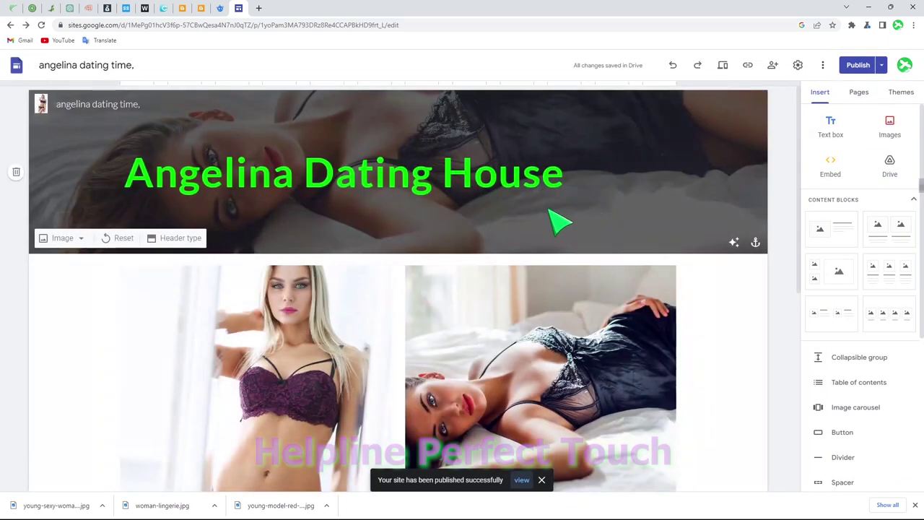
scroll(552, 225, down, 5)
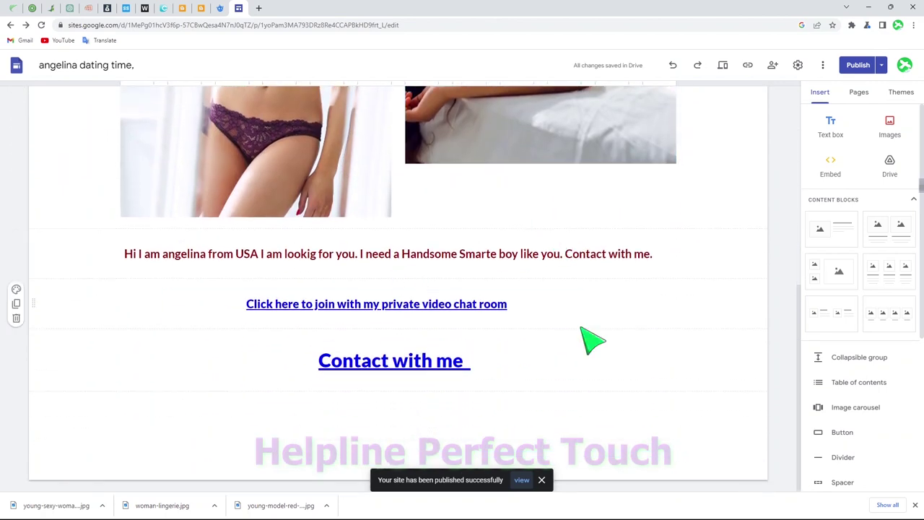
click(748, 65)
click(570, 276)
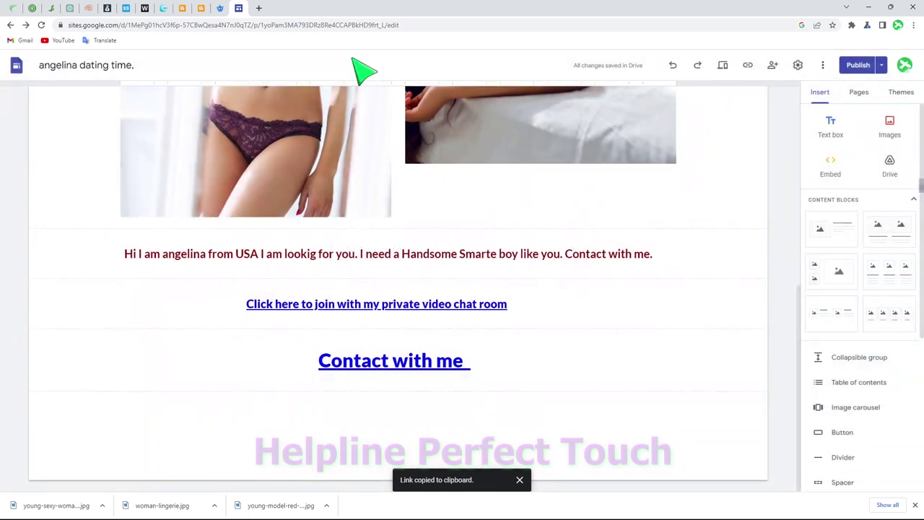
Step: Switch to Firefox, load the copied site address, and check the contact links on the published page
click(868, 7)
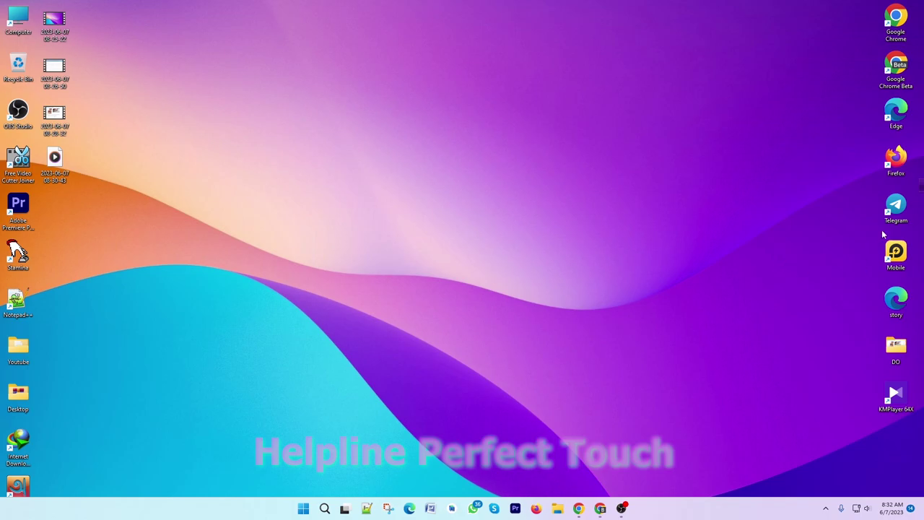
double_click(895, 159)
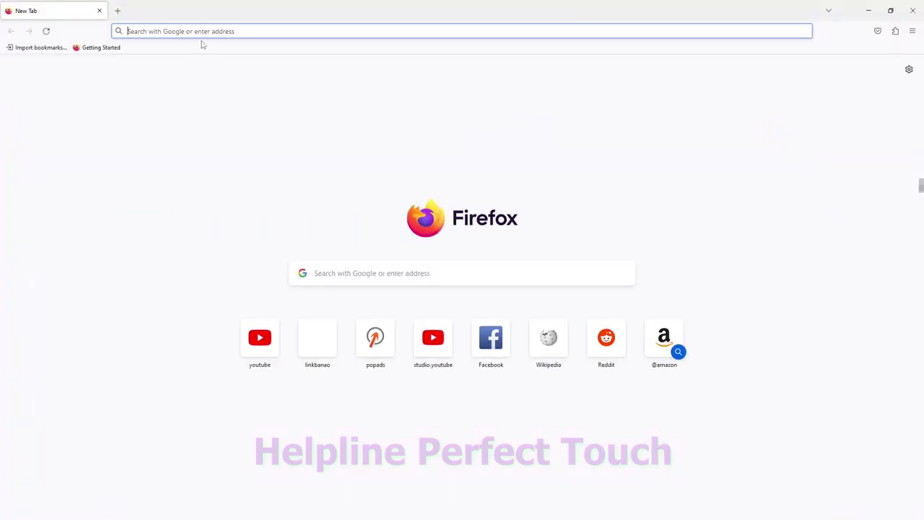
key(ctrl+v)
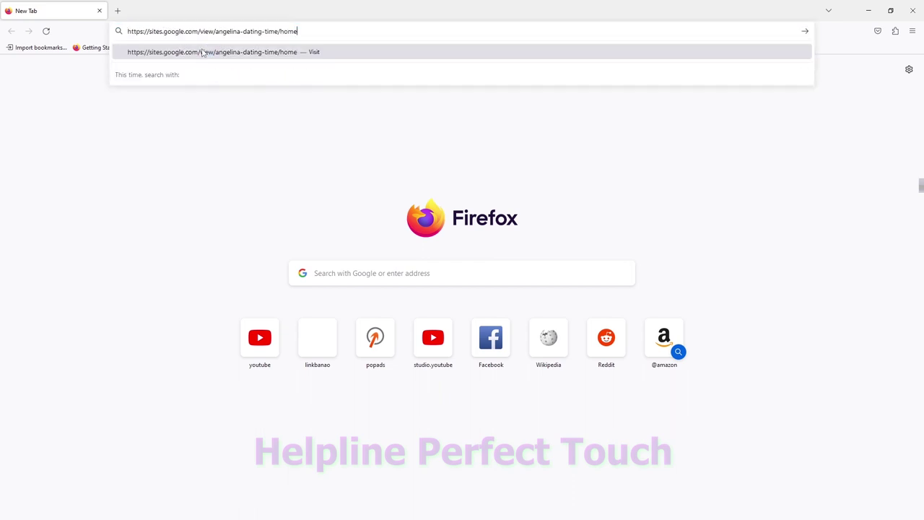
key(Return)
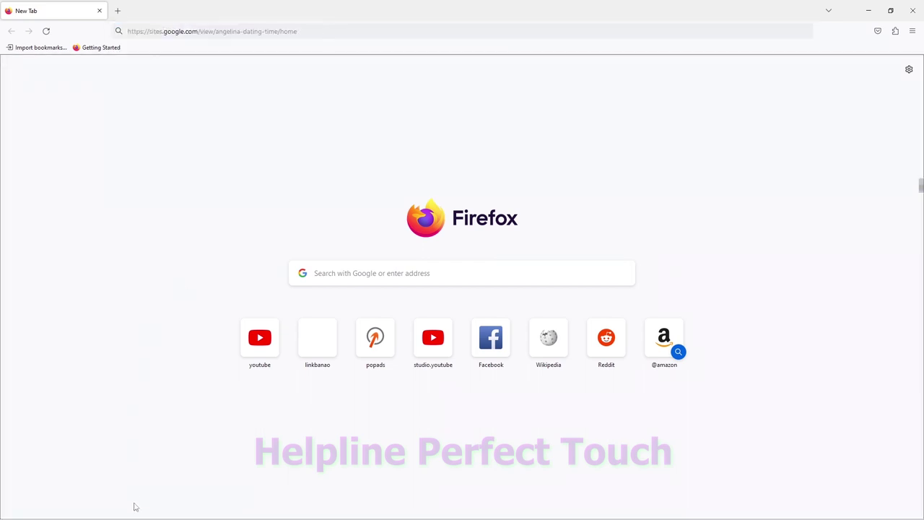
click(311, 31)
key(Return)
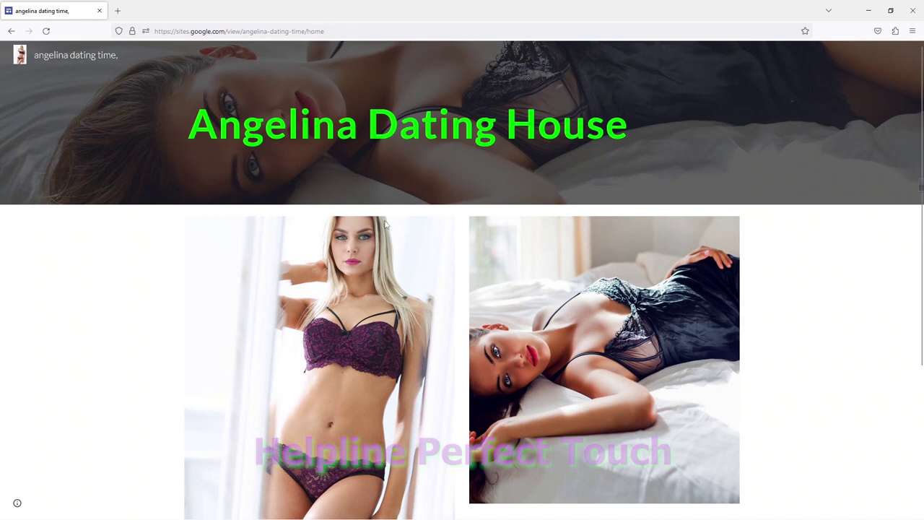
scroll(389, 227, down, 1)
scroll(397, 248, down, 3)
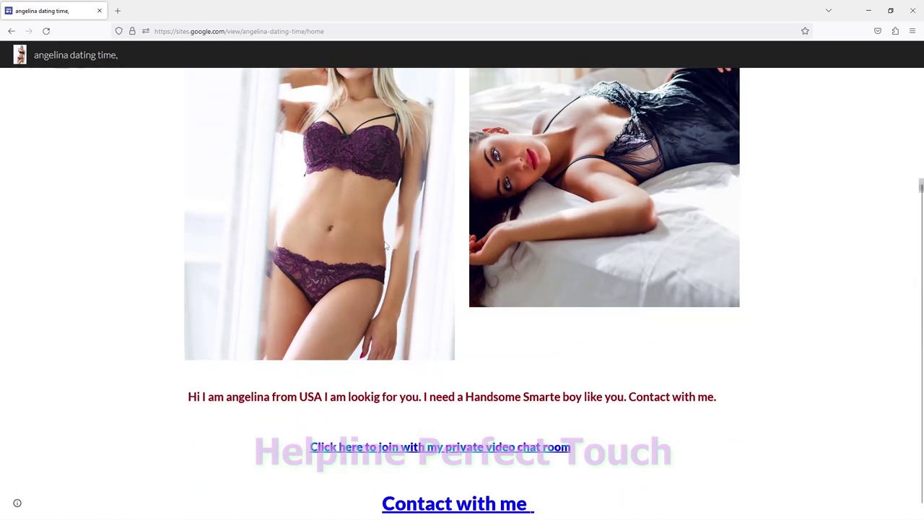
scroll(395, 245, down, 1)
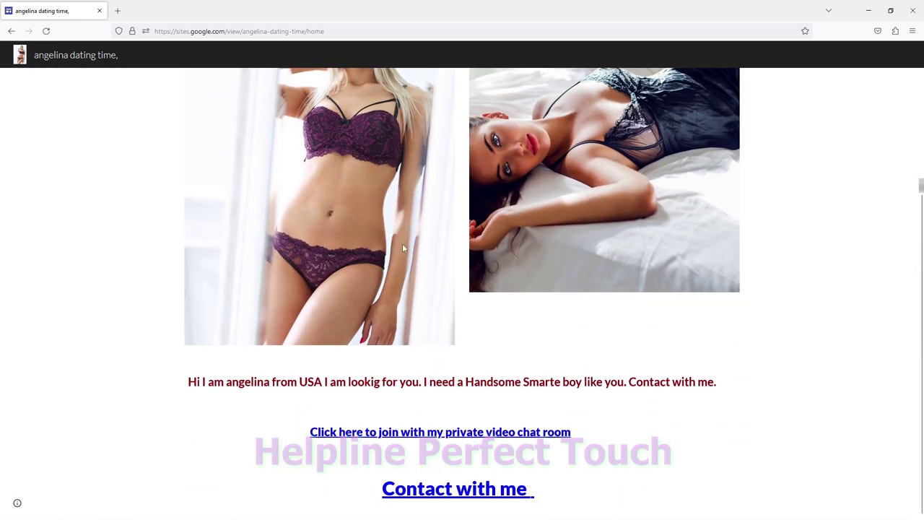